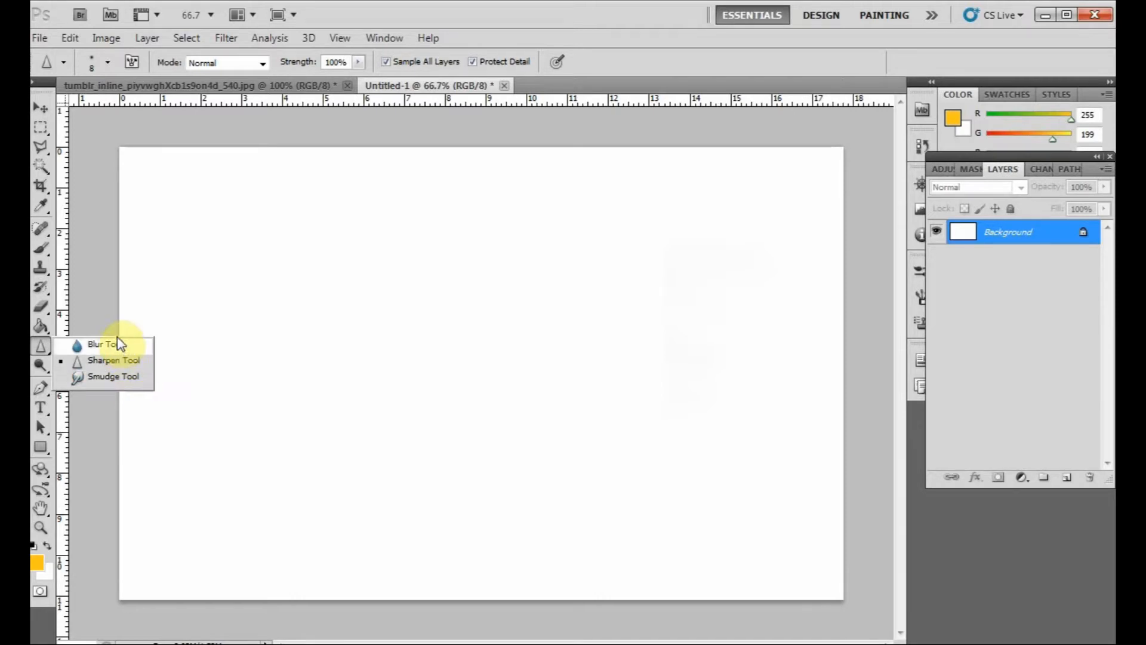
- Switch to the swing portrait document and add a new empty layer above the Background
left_click(44, 115)
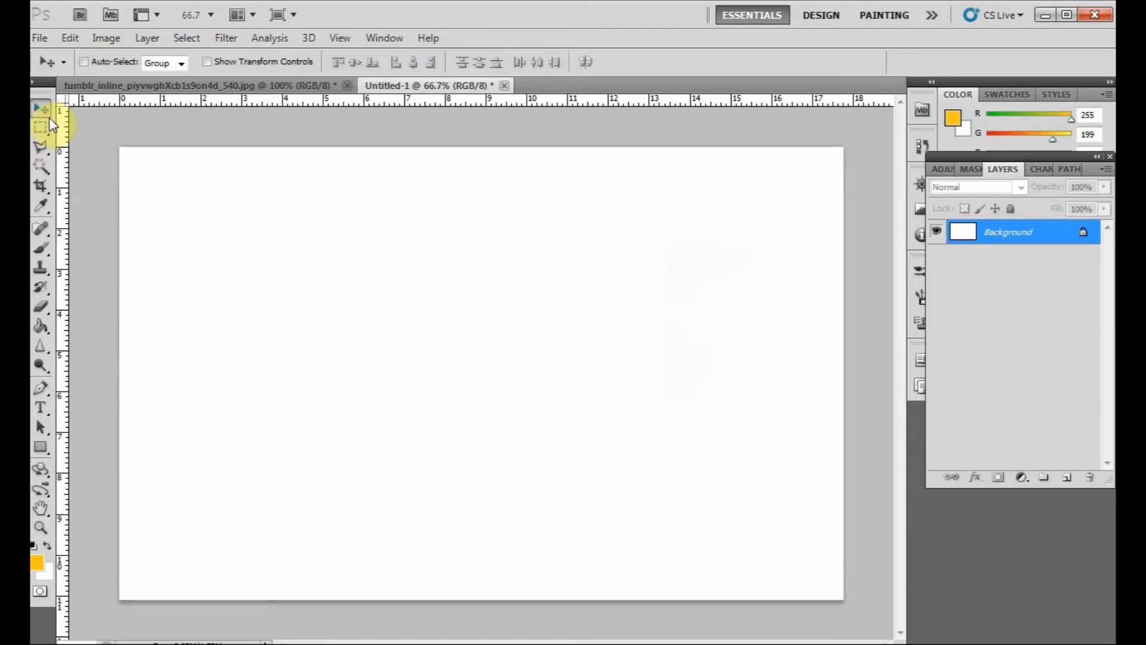
left_click(142, 87)
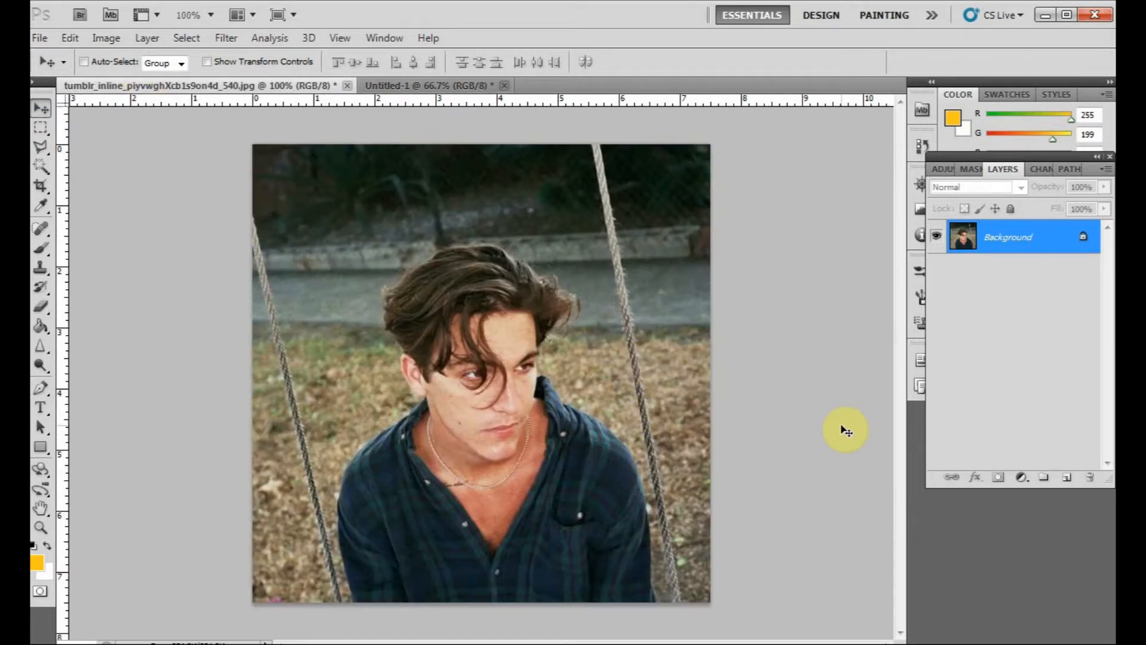
left_click(1067, 479)
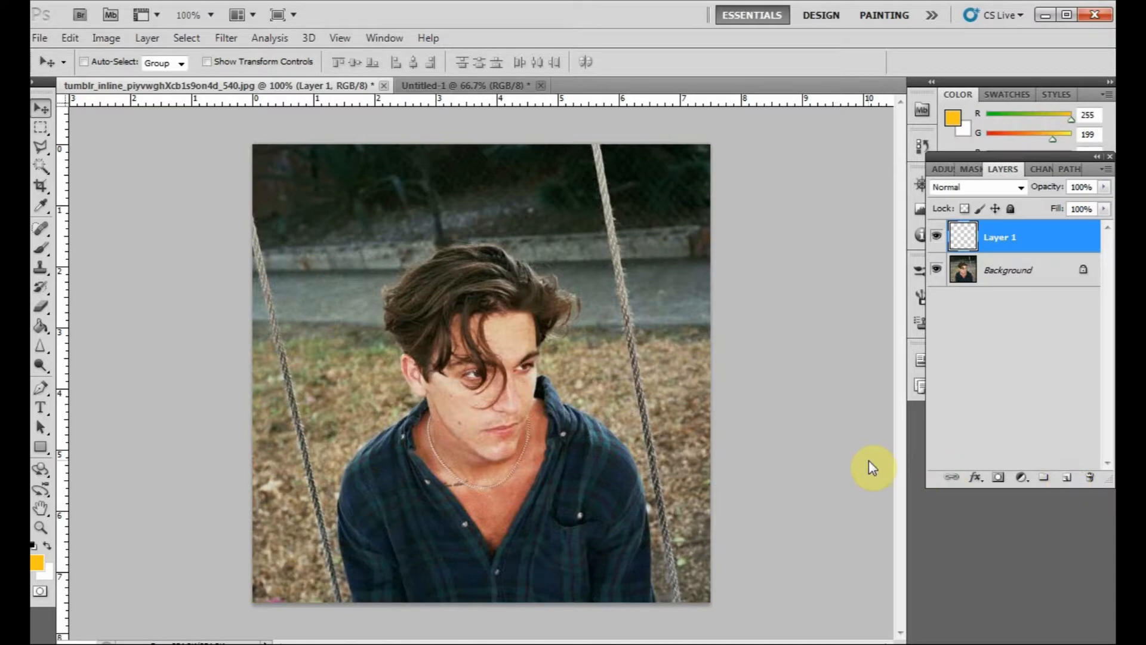
- Select the Blur tool with a 20 px soft brush and zoom in to 200% on the portrait
key("ctrl+plus")
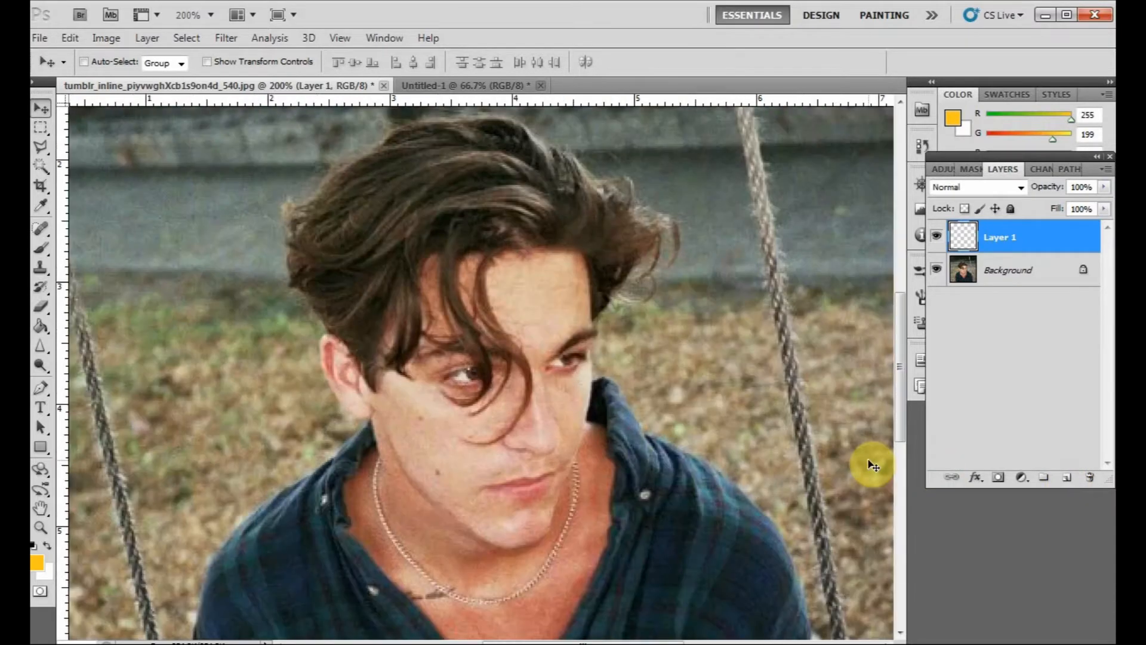
key("ctrl+minus")
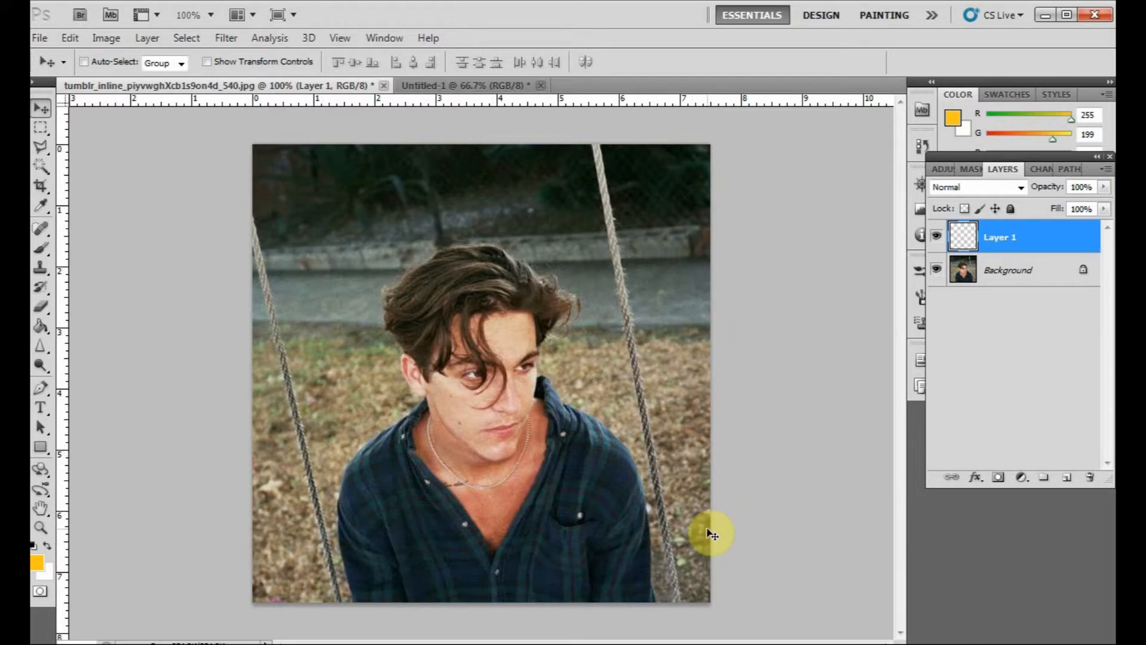
left_click(40, 351)
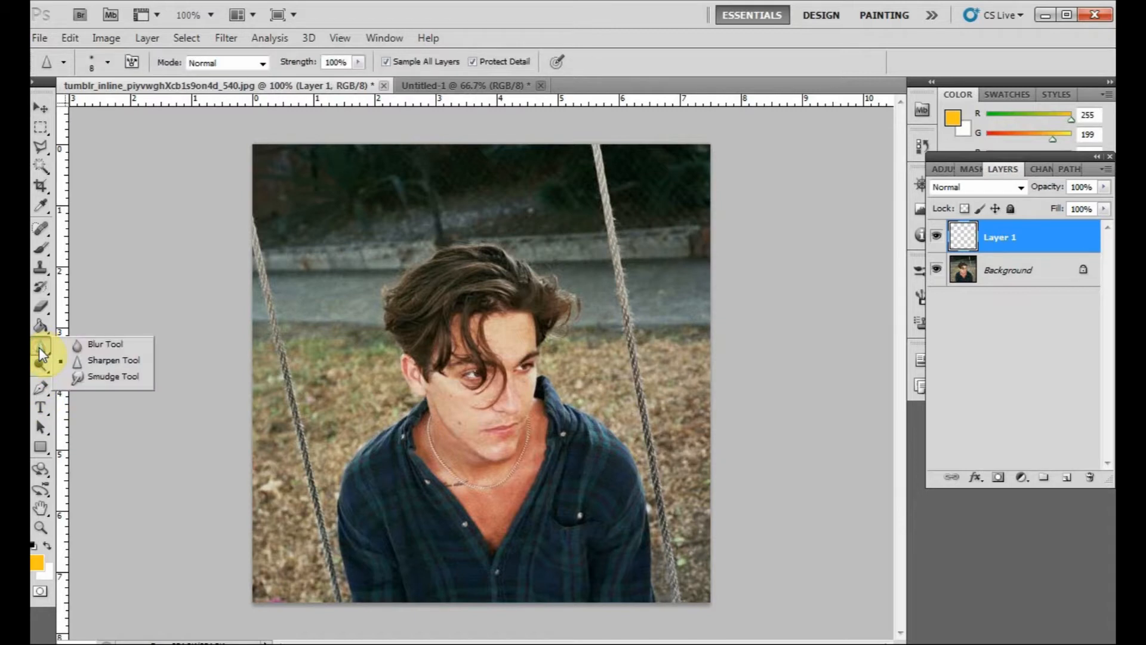
left_click(105, 344)
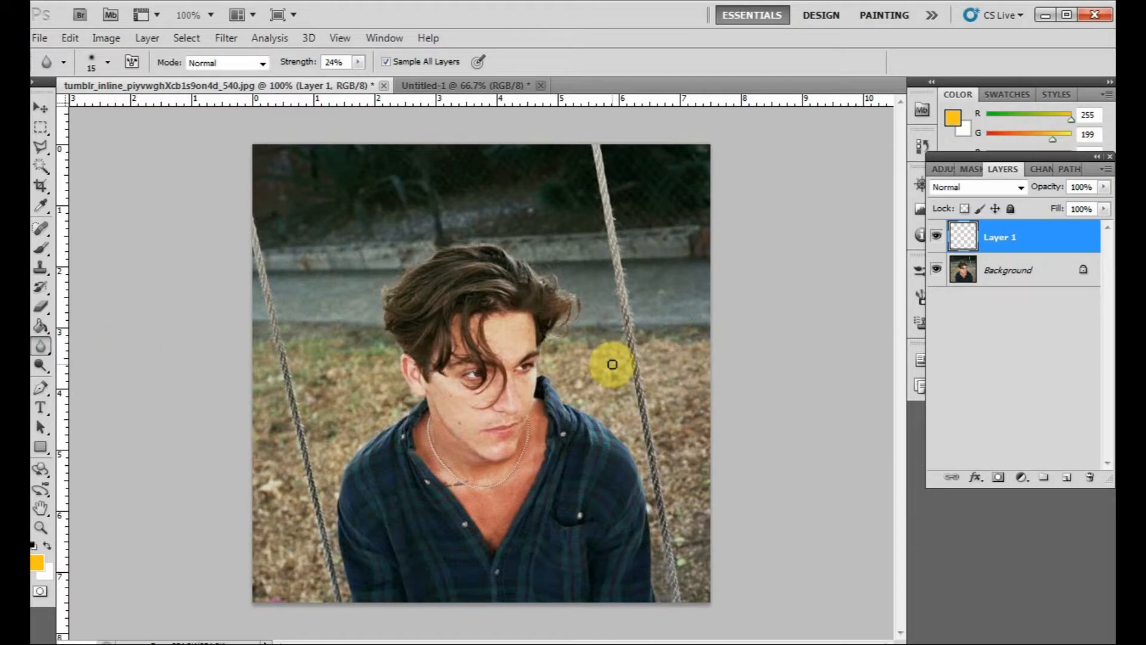
key("ctrl+plus")
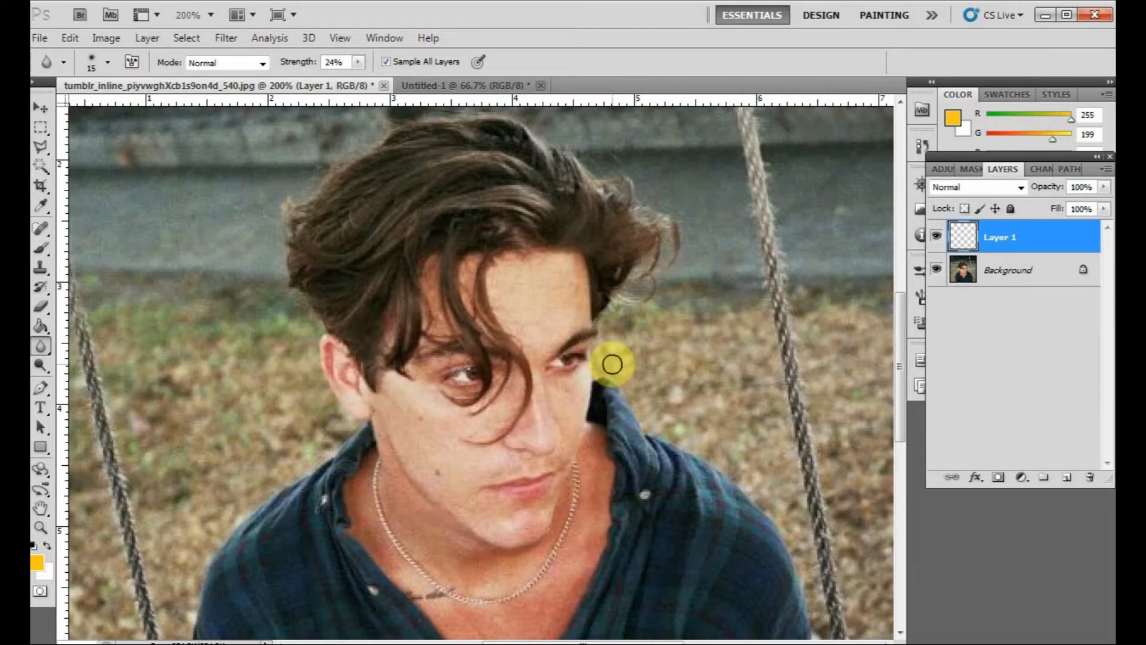
left_click_drag(676, 374, 431, 219)
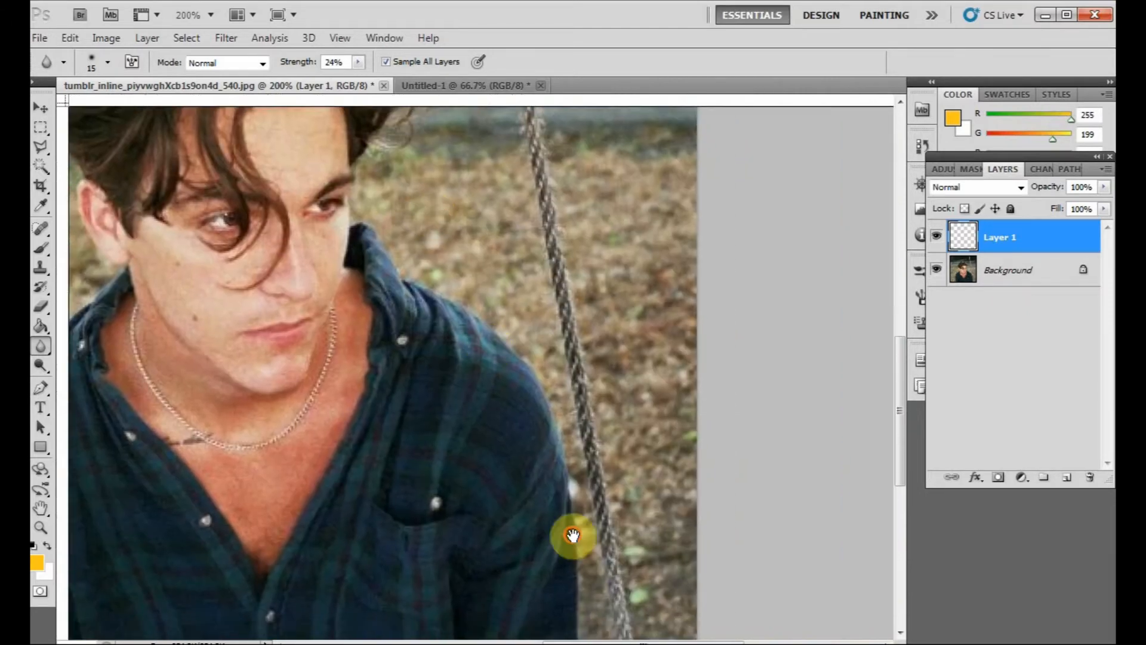
left_click_drag(573, 537, 577, 381)
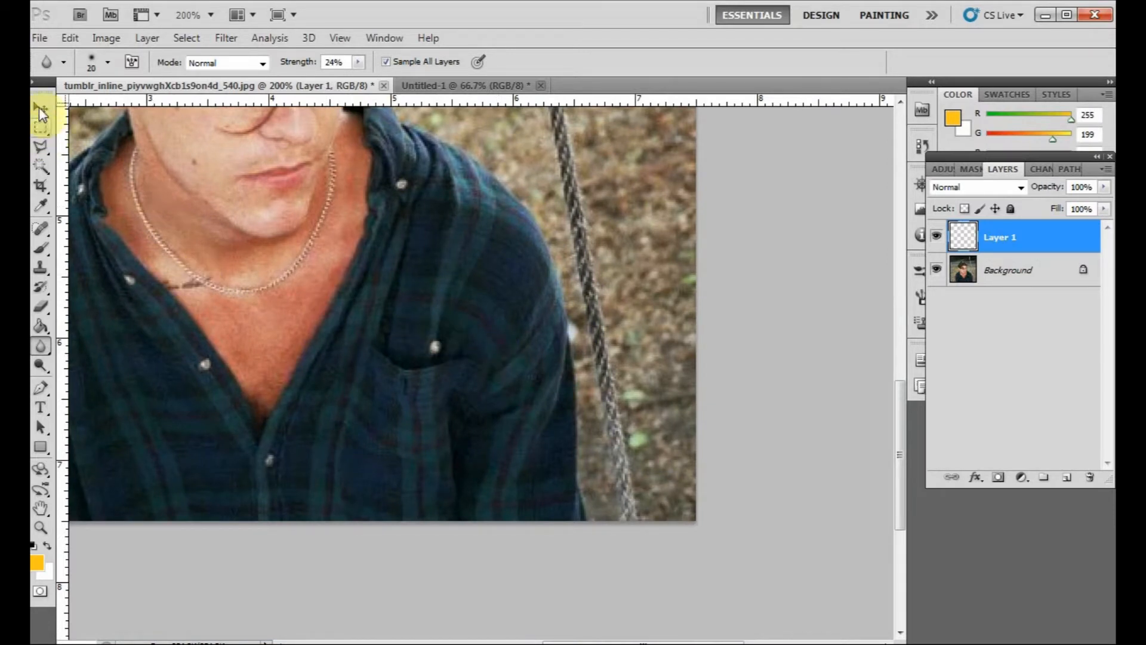
left_click(107, 62)
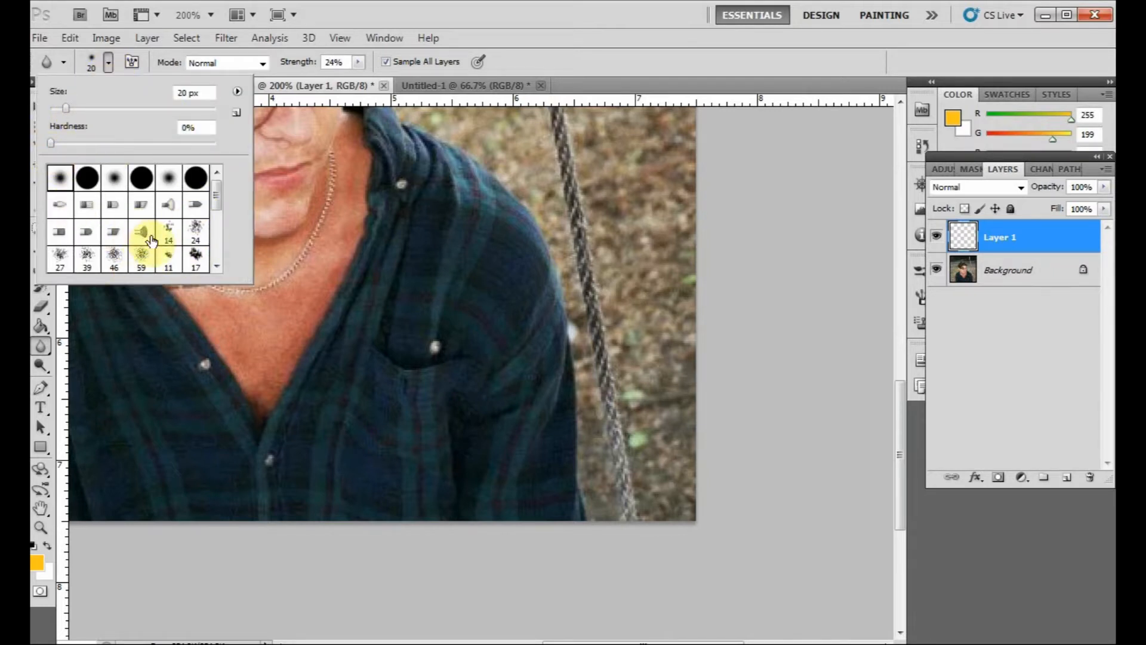
left_click(356, 12)
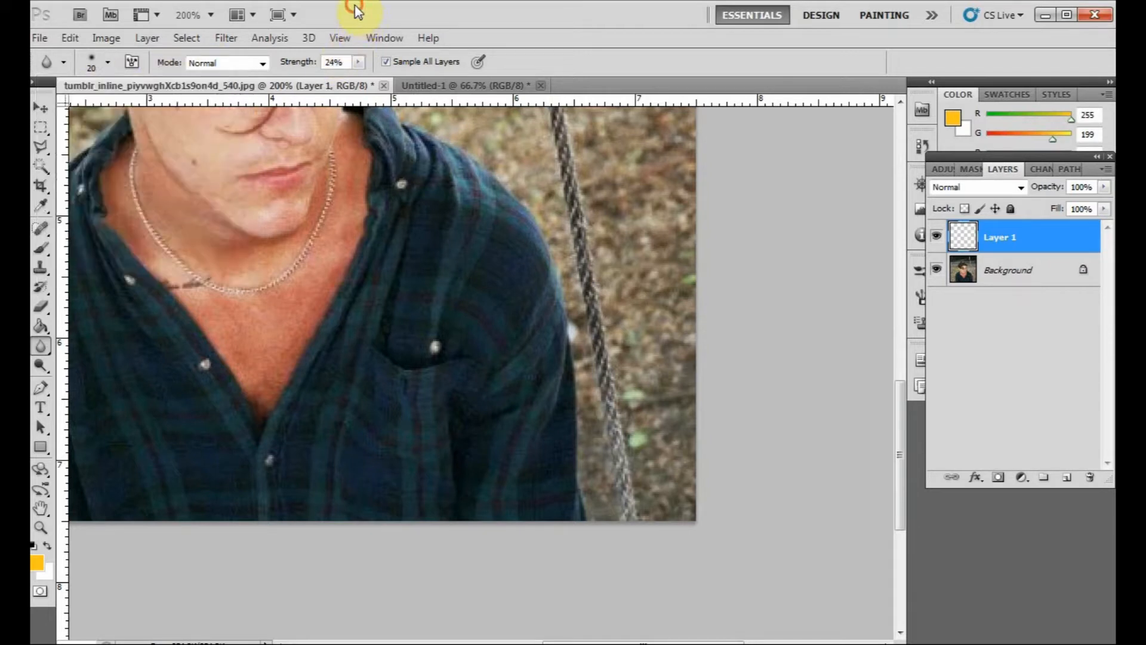
- Keep the Blur tool's mode at Normal and raise its strength to about 83%
left_click(264, 63)
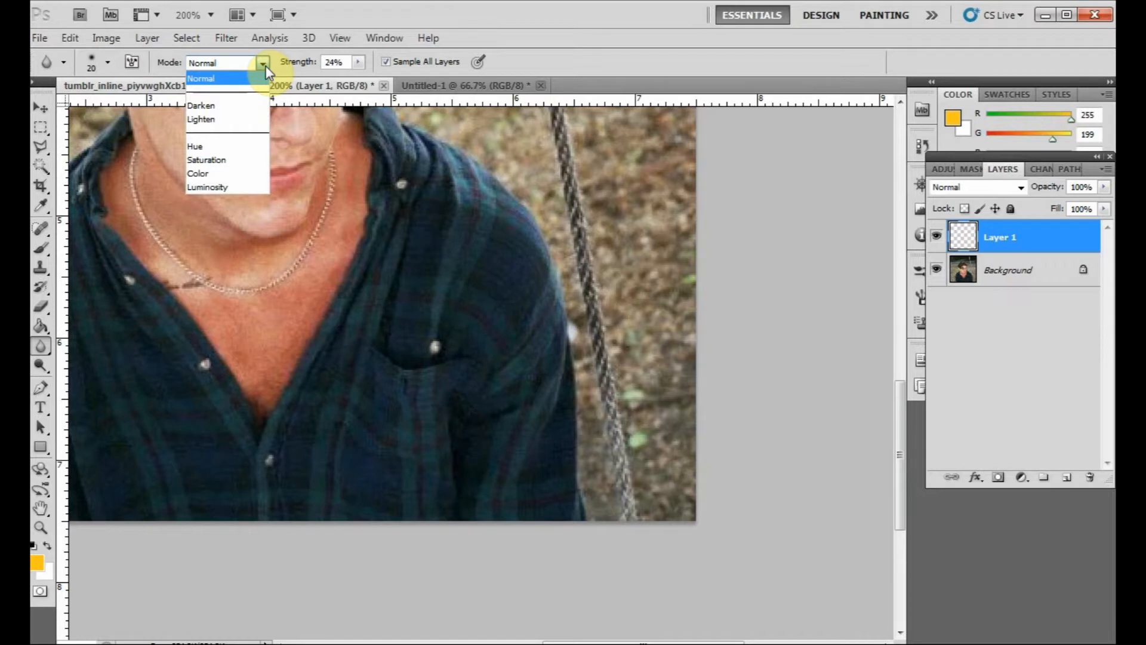
left_click(263, 63)
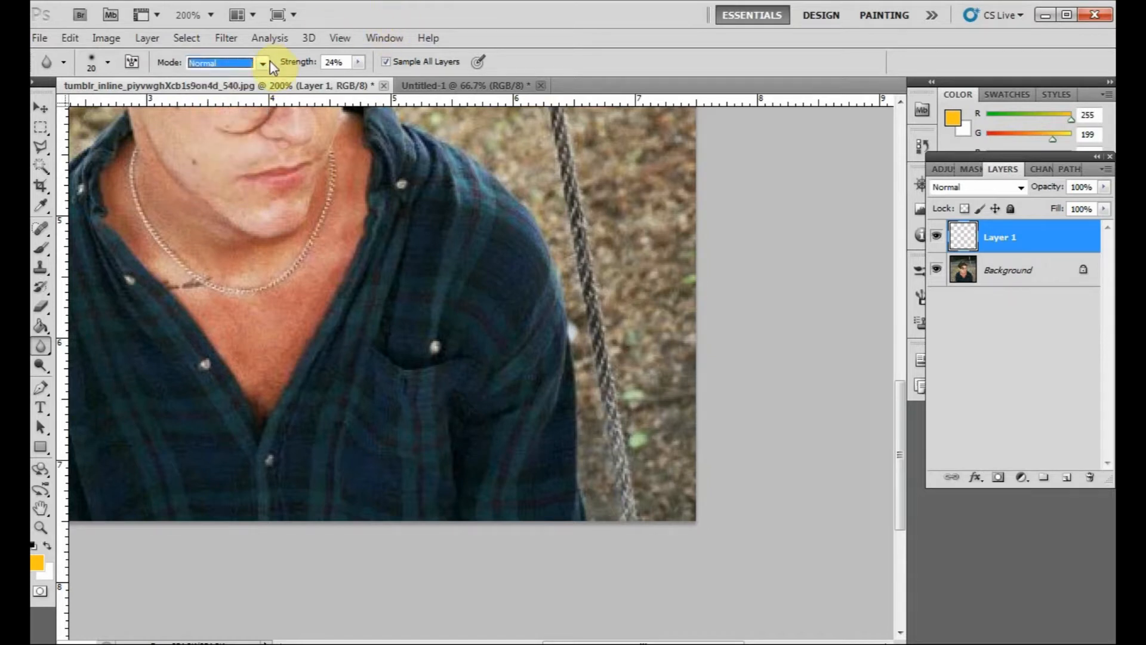
left_click(358, 63)
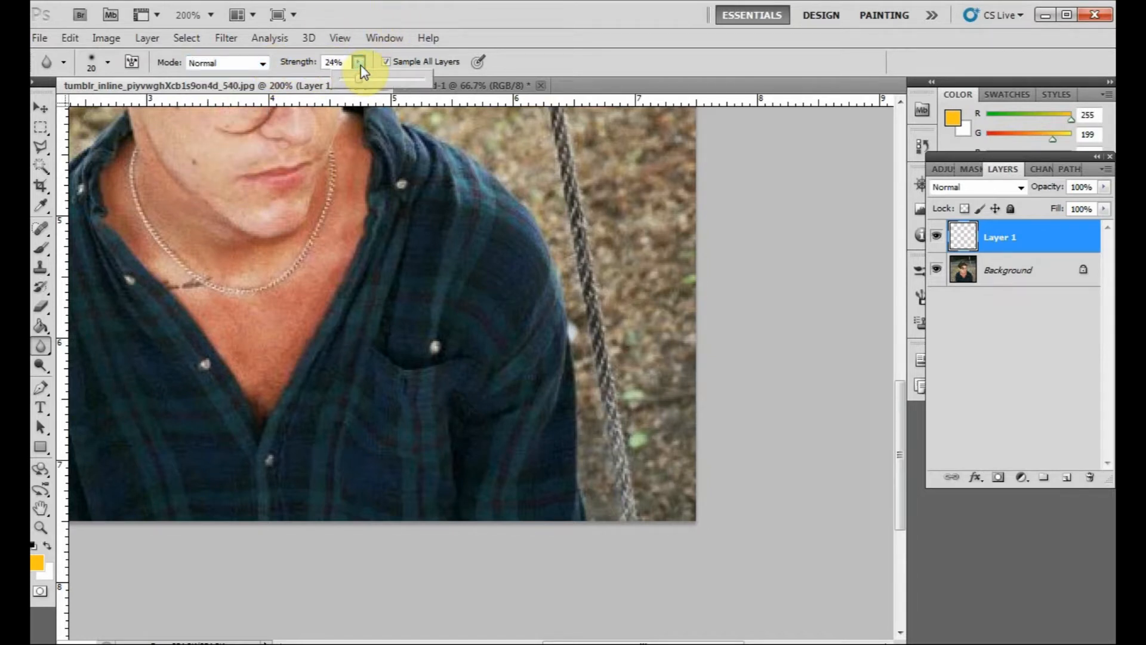
left_click(620, 24)
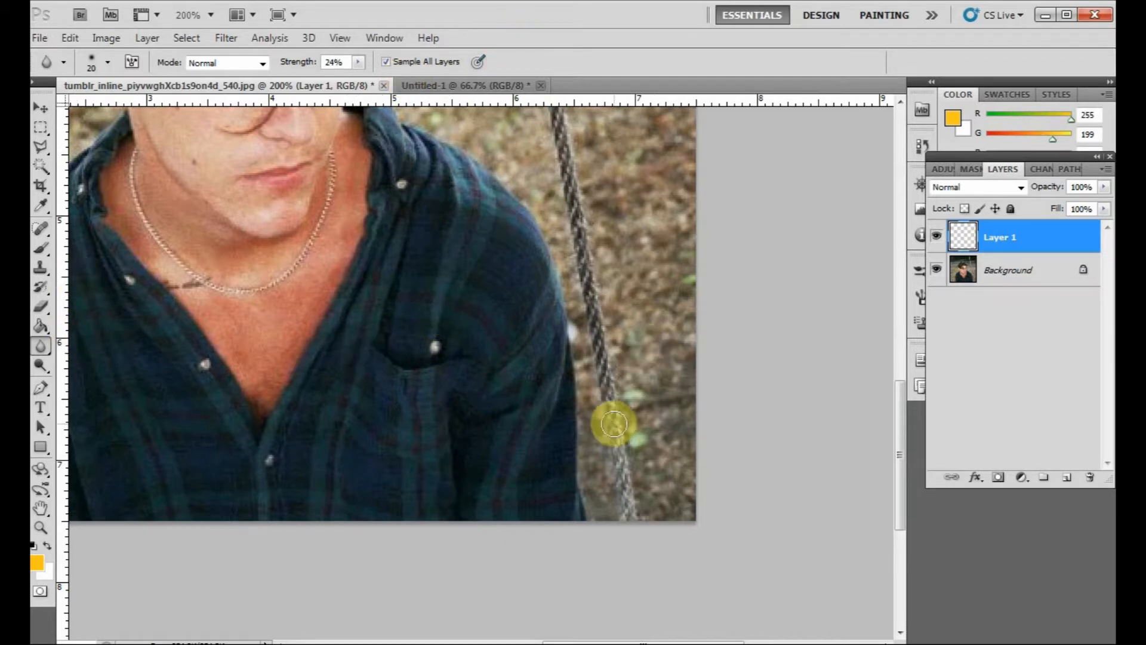
mouse_move(592, 420)
left_mouse_down()
mouse_move(597, 518)
mouse_move(587, 370)
mouse_move(565, 373)
mouse_move(584, 360)
mouse_move(578, 312)
mouse_move(585, 339)
mouse_move(561, 243)
mouse_move(571, 260)
mouse_move(574, 288)
mouse_move(533, 198)
mouse_move(402, 105)
left_mouse_up()
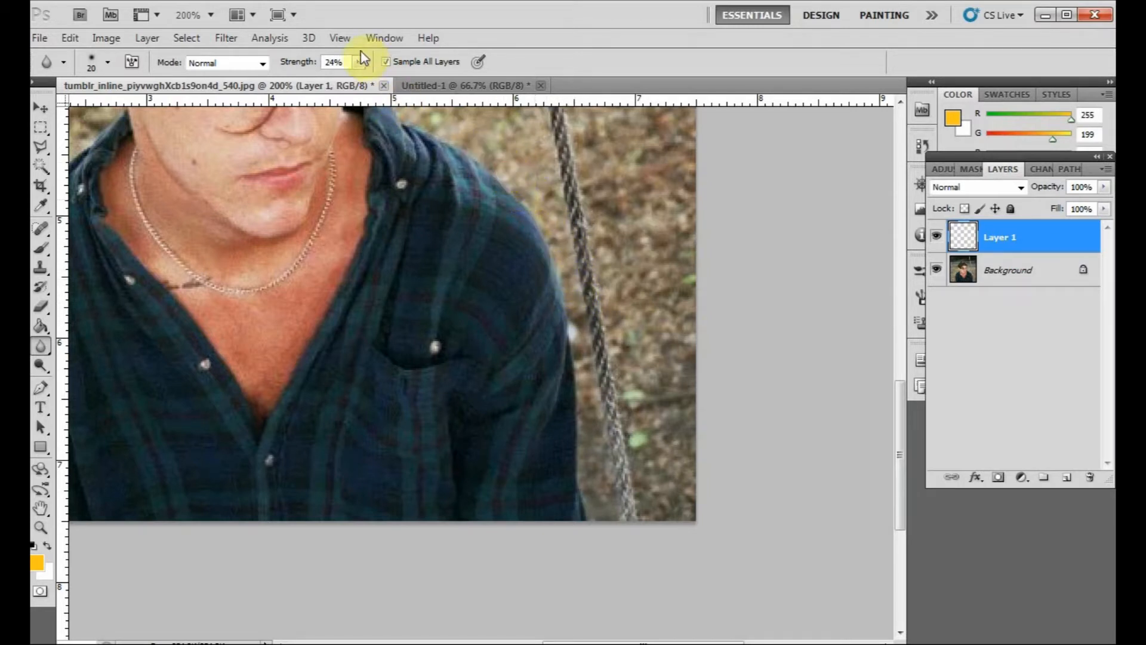
left_click(358, 62)
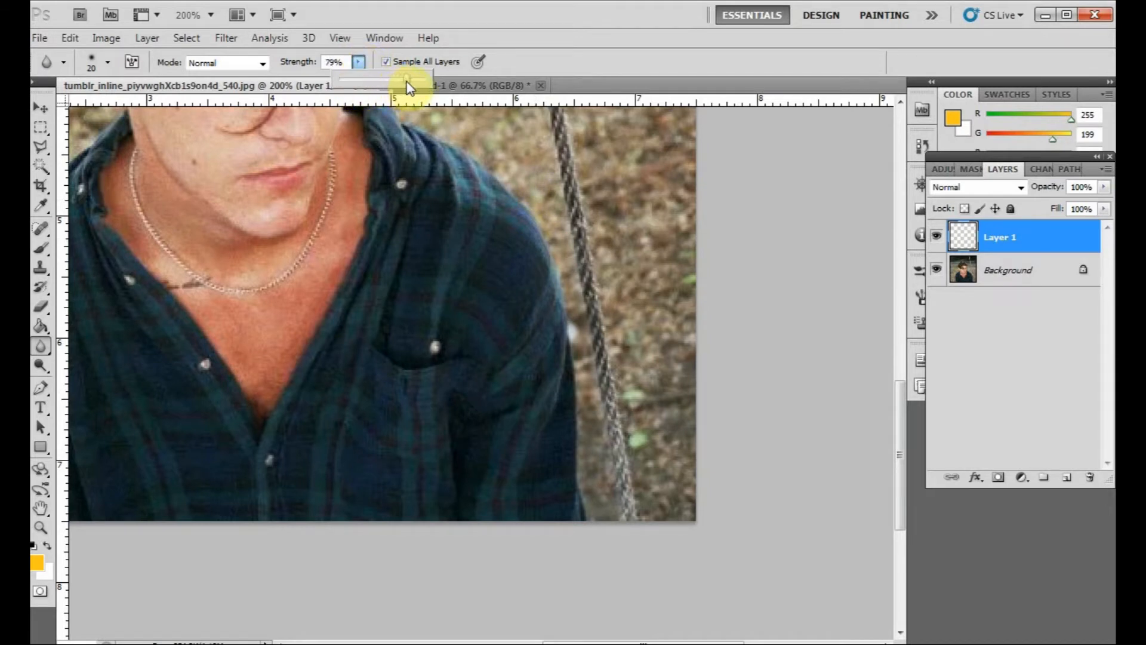
left_click(514, 31)
- Blur the background on the new layer around the man's right shoulder, above his head and near the left rope
mouse_move(558, 255)
left_mouse_down()
mouse_move(560, 228)
mouse_move(577, 297)
mouse_move(592, 502)
left_mouse_up()
mouse_move(504, 186)
left_mouse_down()
mouse_move(529, 286)
mouse_move(559, 278)
mouse_move(549, 205)
mouse_move(474, 139)
mouse_move(429, 119)
mouse_move(518, 366)
mouse_move(618, 529)
left_mouse_up()
mouse_move(661, 453)
left_mouse_down()
mouse_move(610, 421)
mouse_move(574, 367)
mouse_move(584, 320)
mouse_move(627, 249)
mouse_move(600, 205)
mouse_move(552, 161)
mouse_move(455, 190)
mouse_move(578, 251)
mouse_move(804, 250)
mouse_move(816, 269)
left_mouse_up()
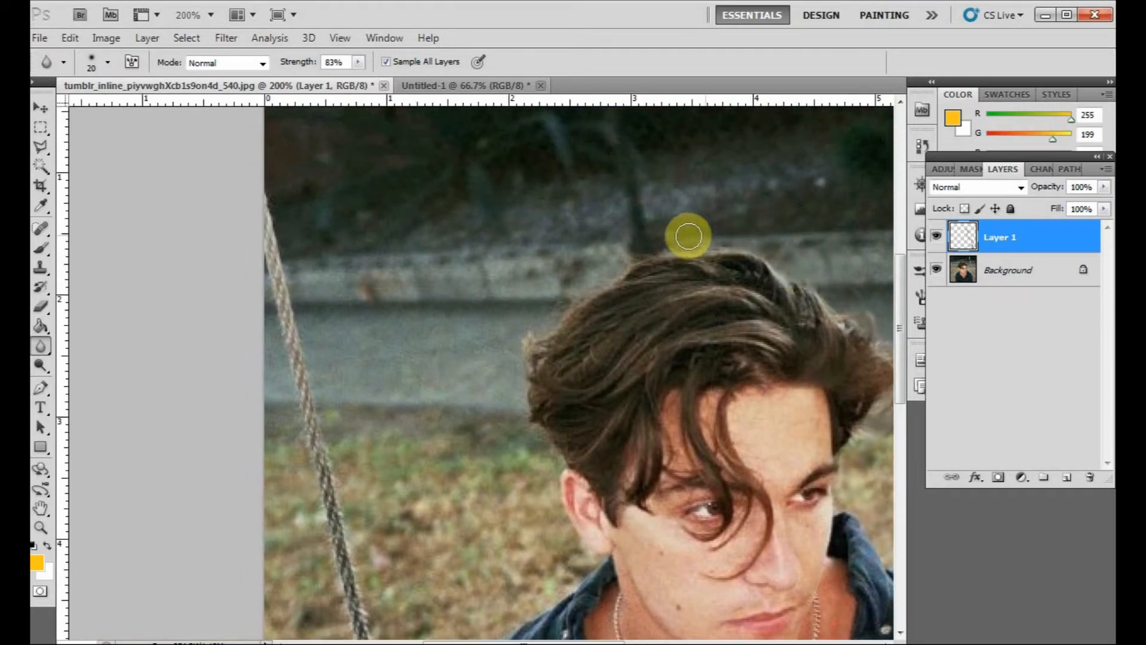
mouse_move(630, 254)
left_mouse_down()
mouse_move(535, 327)
mouse_move(522, 394)
mouse_move(558, 530)
mouse_move(586, 560)
mouse_move(545, 546)
mouse_move(556, 281)
mouse_move(519, 317)
mouse_move(574, 318)
mouse_move(486, 384)
mouse_move(440, 442)
mouse_move(436, 529)
mouse_move(463, 220)
left_mouse_up()
left_click_drag(463, 221, 418, 224)
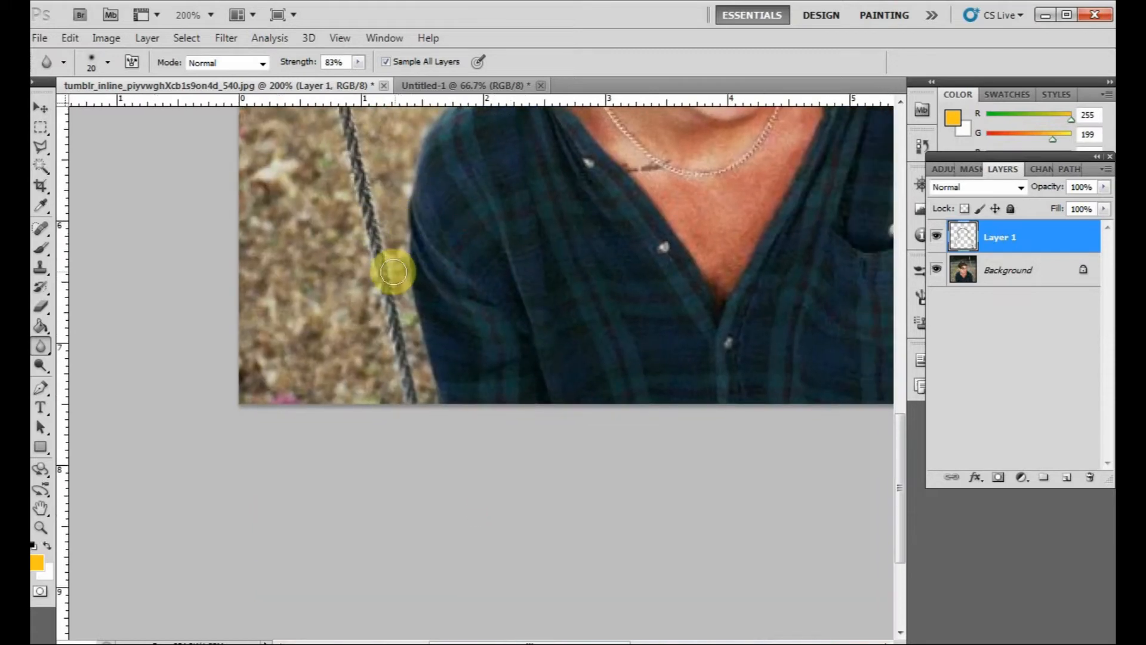
mouse_move(400, 272)
left_mouse_down()
mouse_move(405, 359)
mouse_move(422, 396)
mouse_move(409, 333)
mouse_move(384, 402)
mouse_move(326, 312)
left_mouse_up()
- Enlarge the blur brush to 40 px and blur the left rope and surrounding ground
key("bracketright")
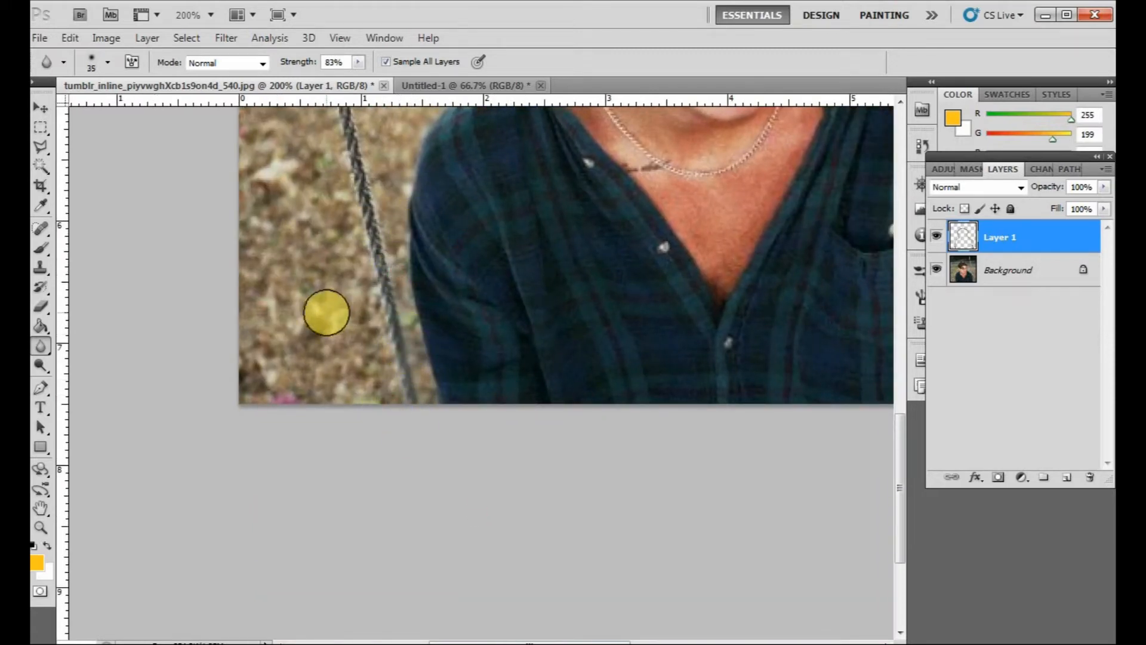
key("bracketright")
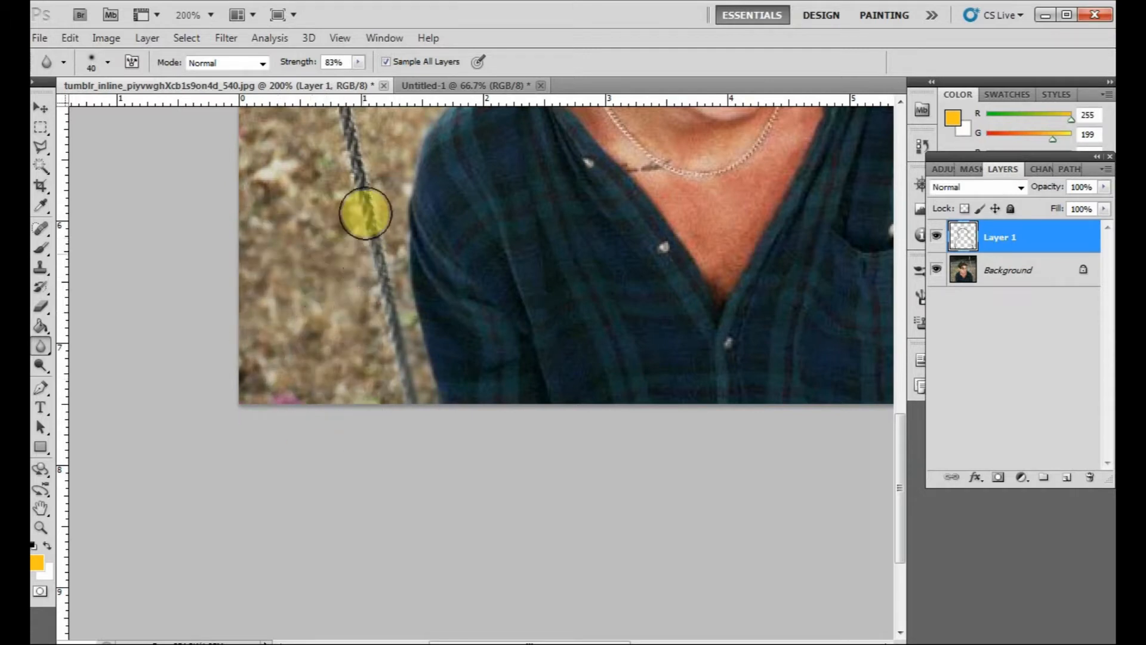
left_click_drag(427, 259, 408, 526)
mouse_move(182, 194)
left_mouse_down()
mouse_move(246, 552)
mouse_move(283, 216)
mouse_move(293, 485)
mouse_move(311, 207)
mouse_move(319, 444)
mouse_move(327, 249)
mouse_move(328, 473)
mouse_move(463, 224)
mouse_move(369, 262)
mouse_move(375, 140)
mouse_move(343, 247)
mouse_move(468, 223)
mouse_move(482, 257)
mouse_move(314, 148)
mouse_move(275, 109)
mouse_move(235, 198)
left_mouse_up()
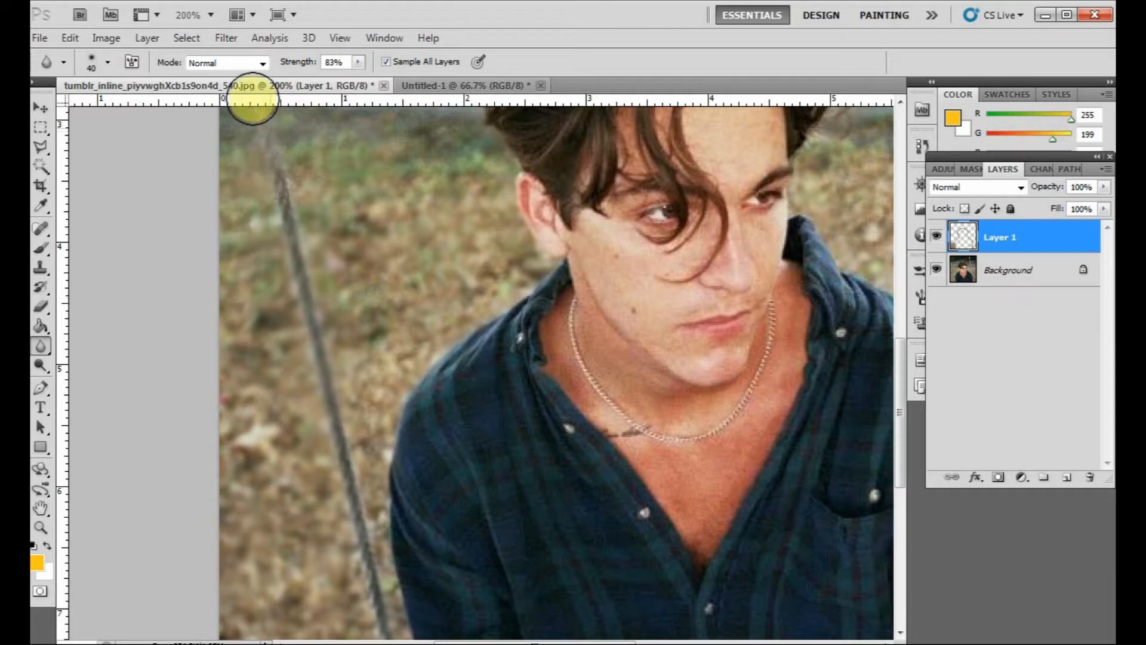
- Blur the remaining background, including the right rope, the ground and the dark area above the head
key("space")
left_click_drag(546, 240, 359, 448)
mouse_move(186, 347)
left_mouse_down()
mouse_move(201, 384)
mouse_move(242, 286)
mouse_move(244, 367)
mouse_move(166, 325)
mouse_move(146, 206)
mouse_move(127, 346)
mouse_move(120, 292)
mouse_move(150, 312)
mouse_move(340, 164)
mouse_move(303, 186)
mouse_move(307, 204)
mouse_move(559, 172)
mouse_move(454, 151)
mouse_move(528, 130)
mouse_move(680, 261)
mouse_move(691, 219)
mouse_move(750, 226)
mouse_move(783, 319)
mouse_move(777, 371)
mouse_move(767, 361)
mouse_move(738, 414)
mouse_move(703, 438)
mouse_move(647, 422)
mouse_move(751, 448)
mouse_move(810, 398)
mouse_move(814, 498)
mouse_move(770, 373)
mouse_move(803, 523)
mouse_move(699, 507)
mouse_move(442, 281)
mouse_move(519, 234)
mouse_move(552, 301)
mouse_move(626, 354)
mouse_move(617, 310)
mouse_move(528, 271)
mouse_move(561, 406)
mouse_move(569, 209)
mouse_move(594, 356)
mouse_move(646, 375)
mouse_move(595, 467)
mouse_move(593, 510)
mouse_move(595, 427)
mouse_move(606, 587)
mouse_move(656, 433)
mouse_move(650, 575)
left_mouse_up()
mouse_move(613, 568)
left_mouse_down()
mouse_move(602, 269)
mouse_move(624, 383)
mouse_move(692, 363)
left_mouse_up()
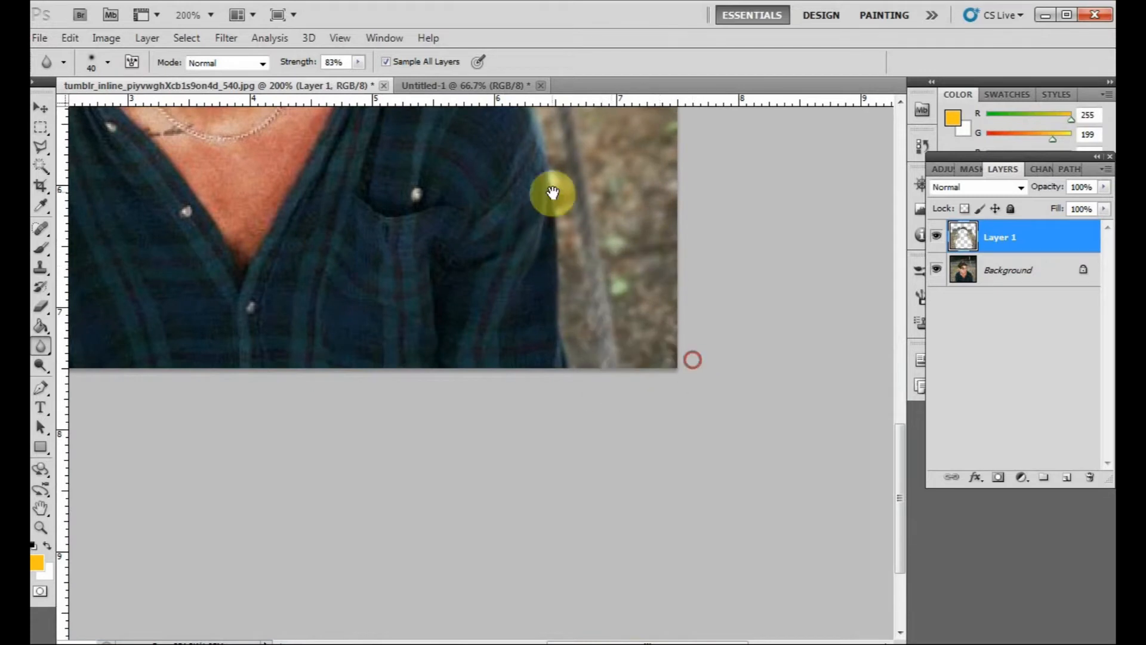
left_click_drag(552, 192, 567, 644)
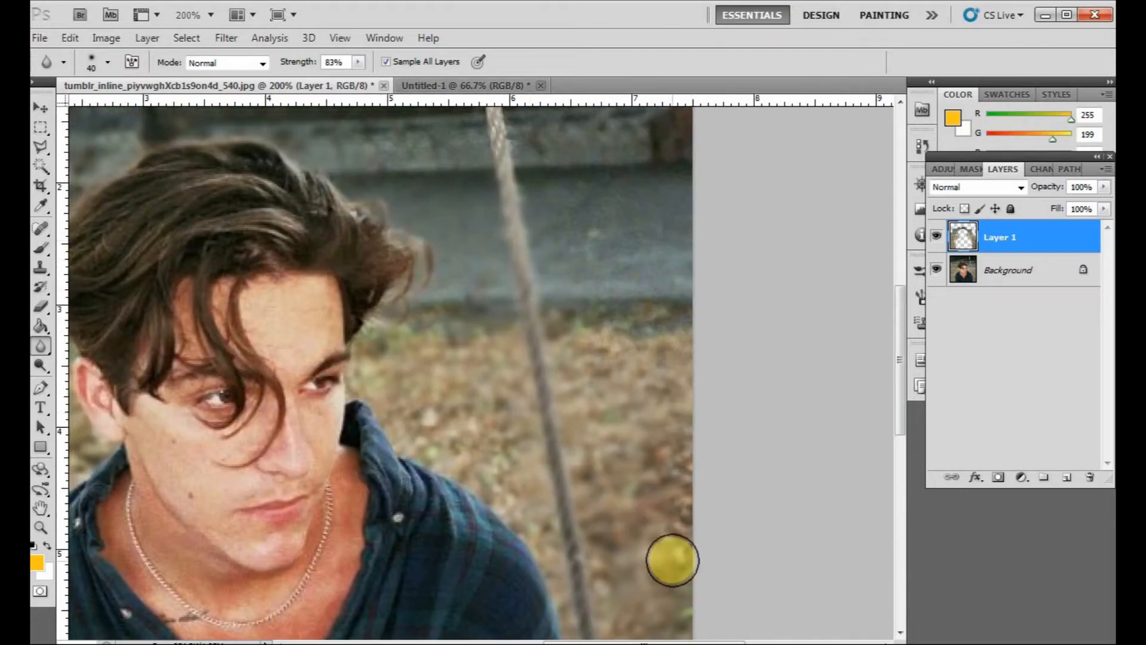
left_click_drag(583, 315, 511, 529)
left_click_drag(555, 251, 597, 501)
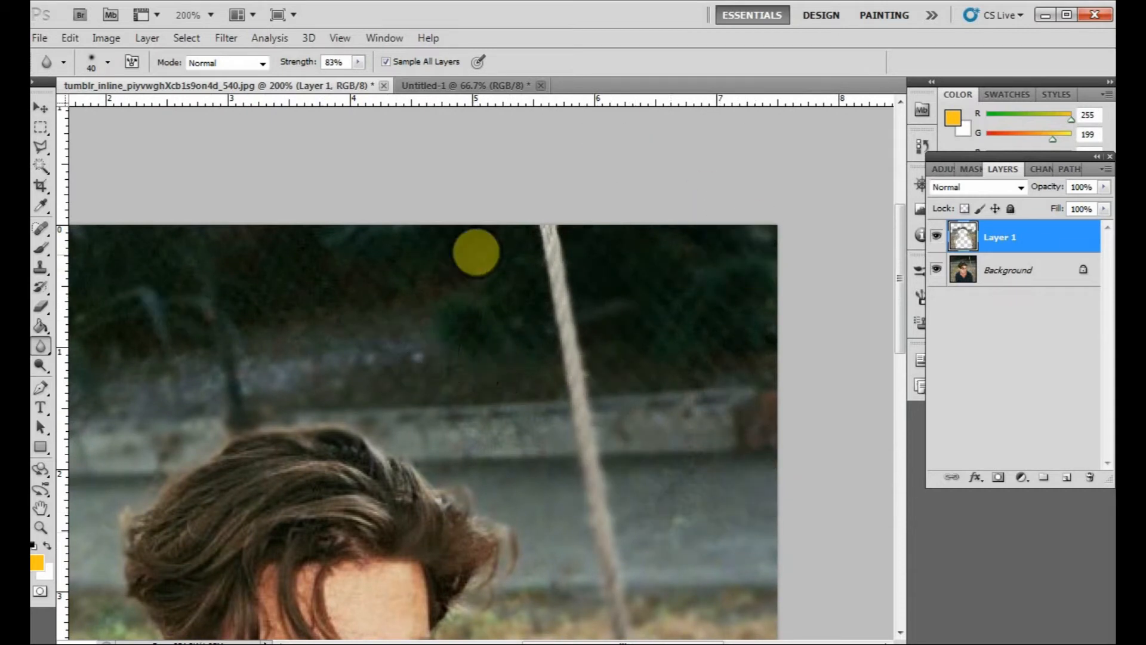
left_click_drag(279, 362, 666, 344)
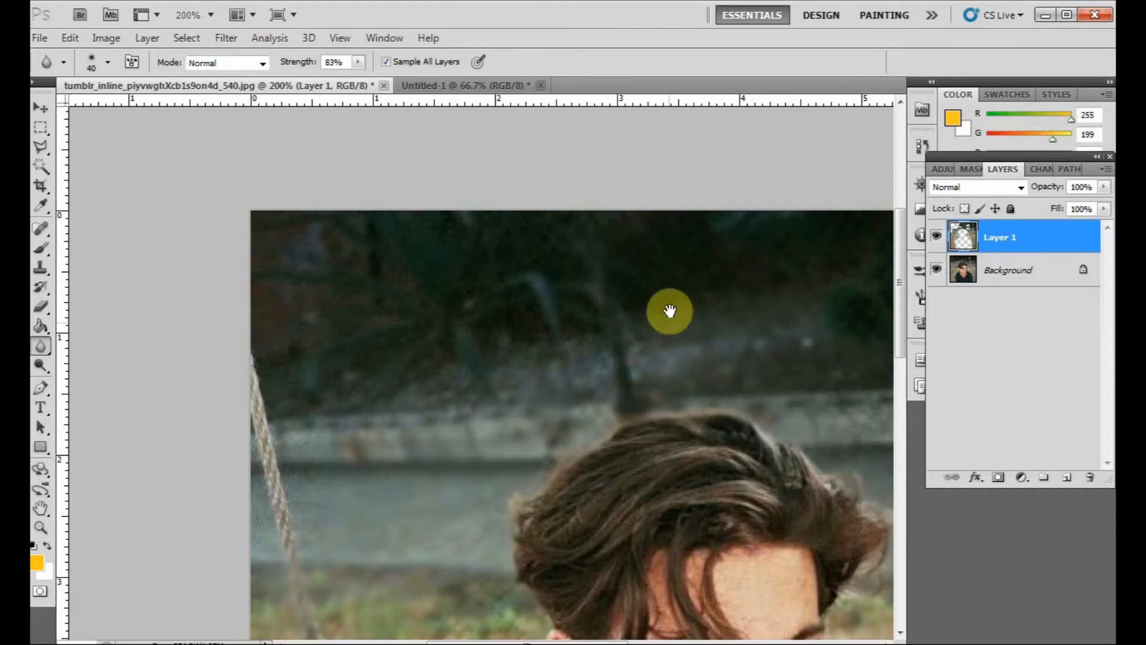
mouse_move(258, 434)
left_mouse_down()
mouse_move(306, 609)
mouse_move(313, 570)
mouse_move(276, 568)
left_mouse_up()
mouse_move(431, 396)
left_mouse_down()
mouse_move(788, 356)
mouse_move(388, 357)
mouse_move(571, 328)
mouse_move(533, 237)
left_mouse_up()
left_click_drag(479, 291, 605, 329)
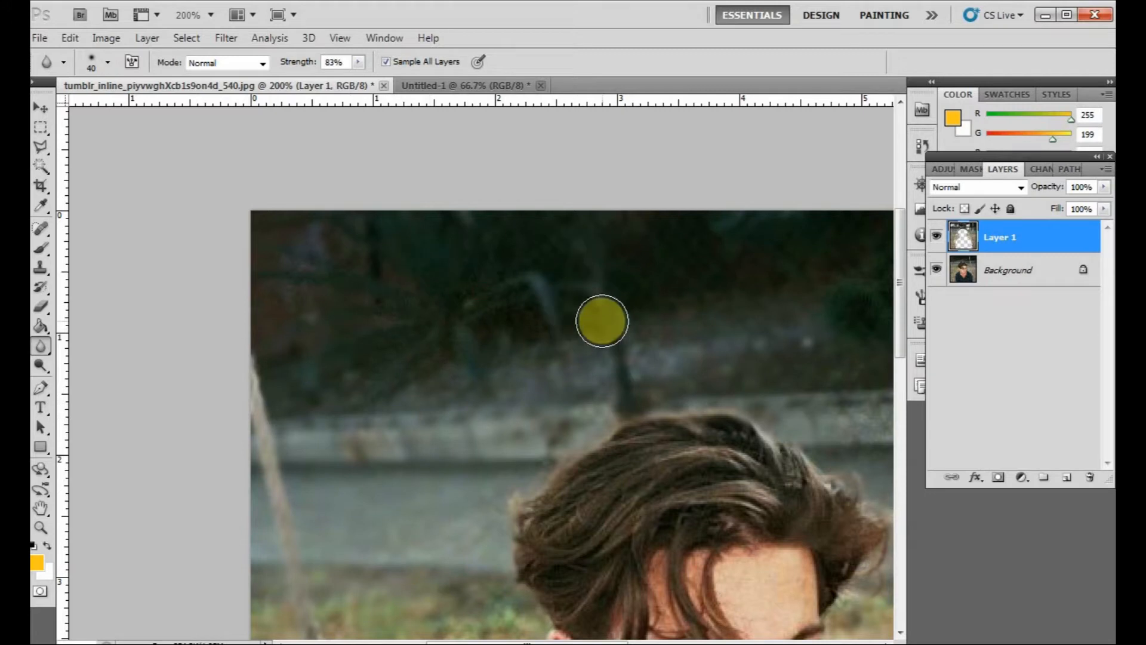
- Compare the blurred Layer 1 with the original photo by toggling its visibility at 100% and 200% zoom
key("ctrl+minus")
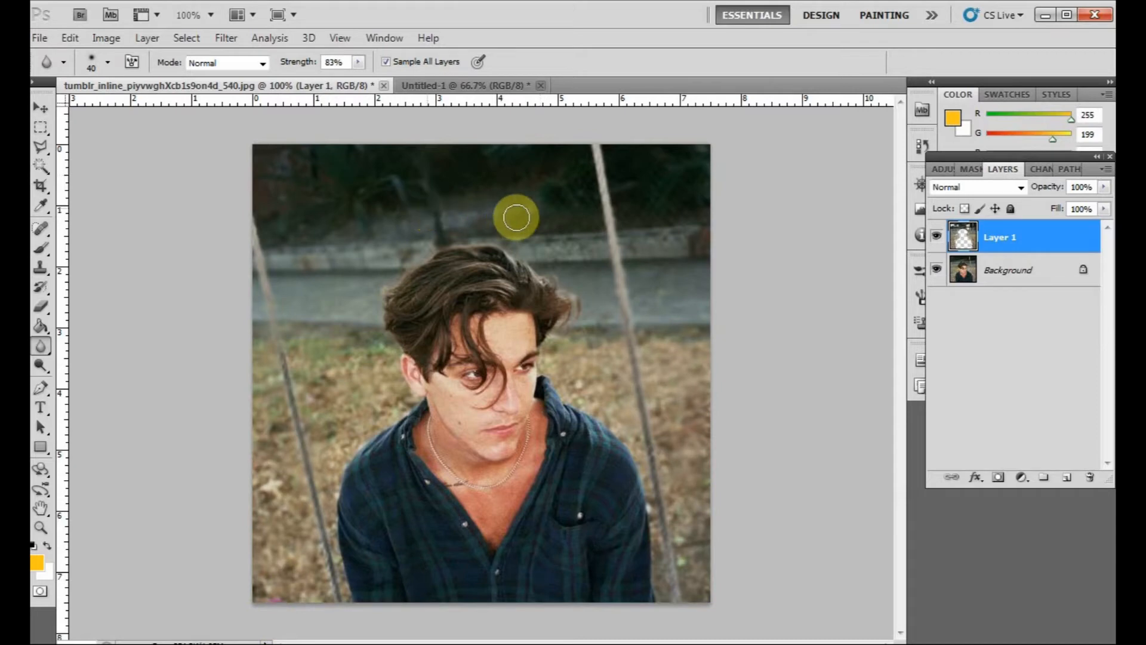
left_click(41, 108)
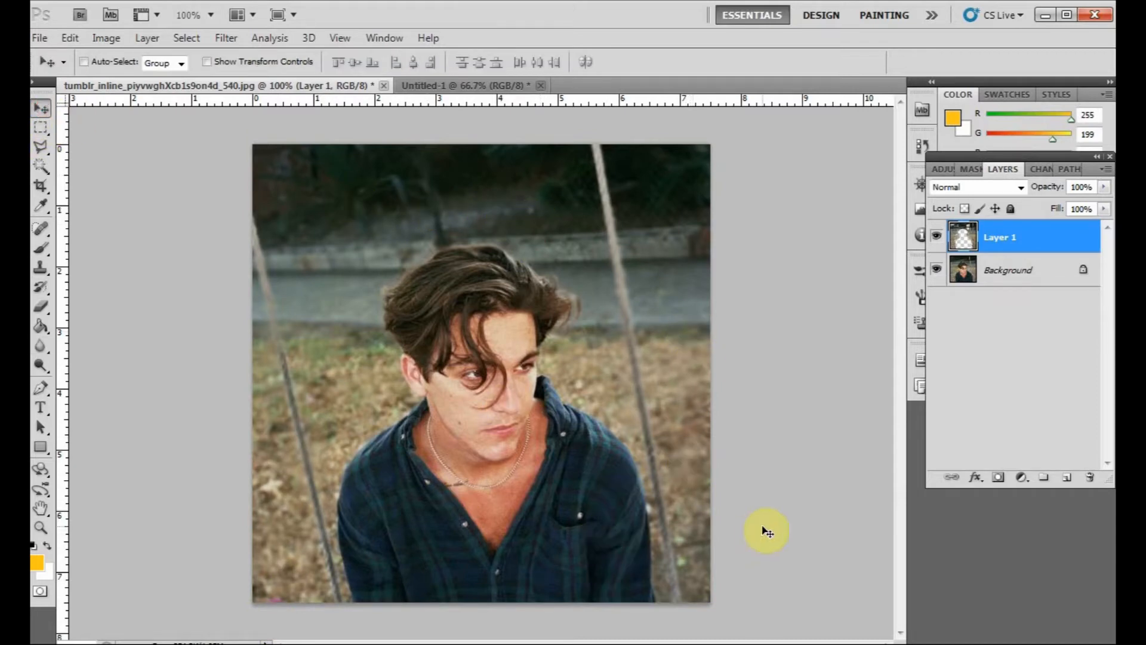
key("ctrl+plus")
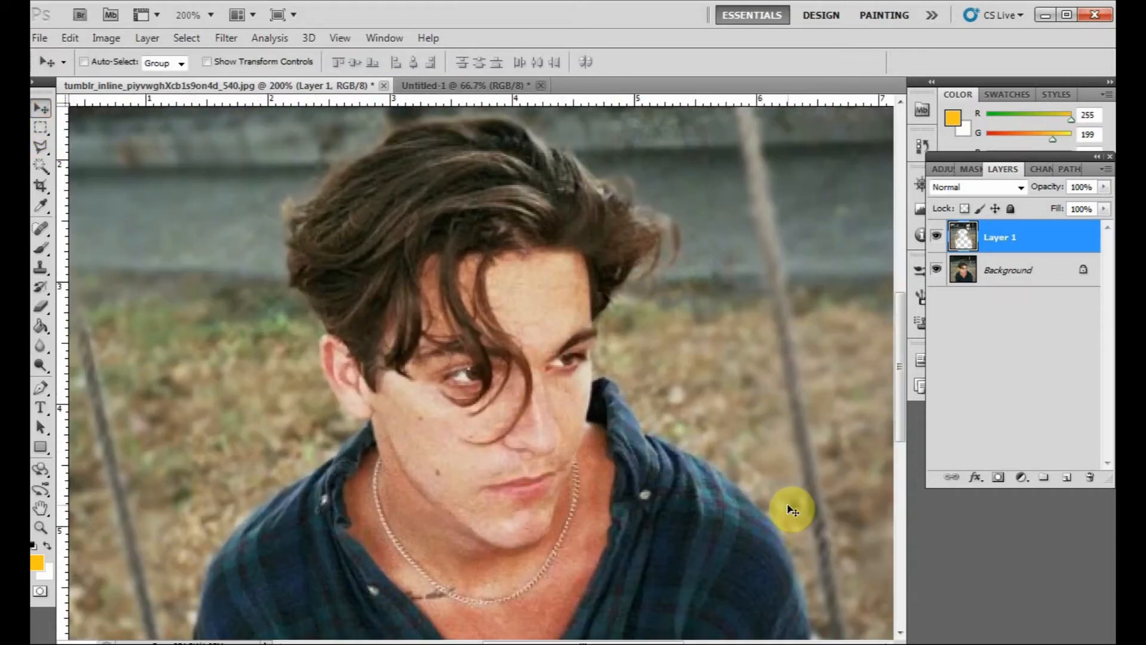
key("ctrl+minus")
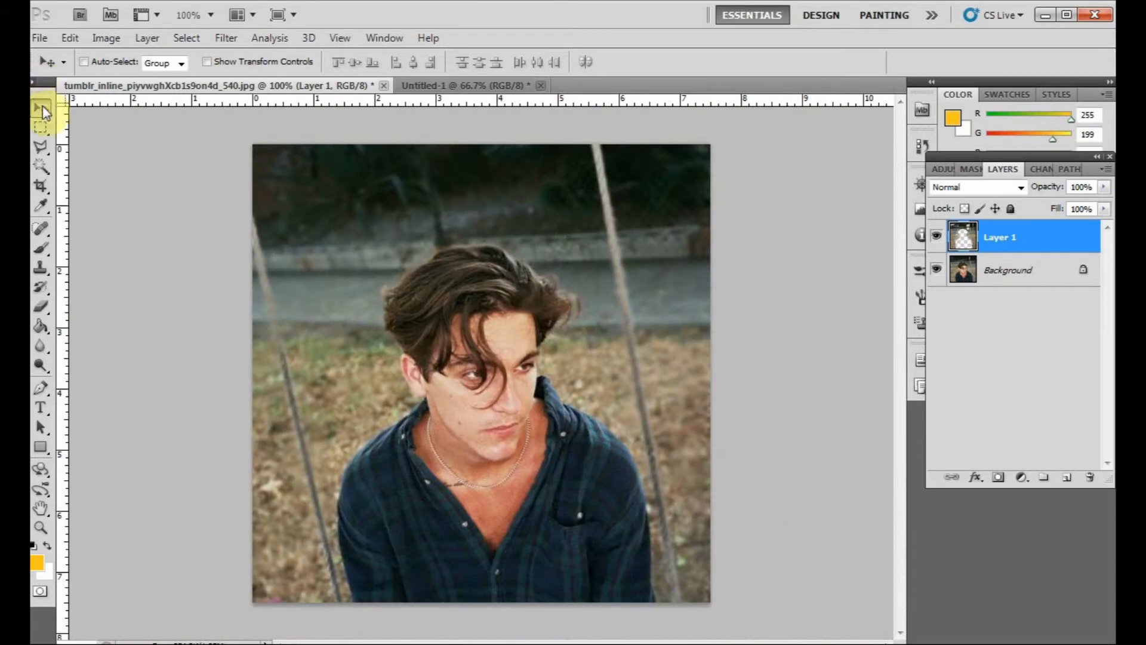
left_click(938, 239)
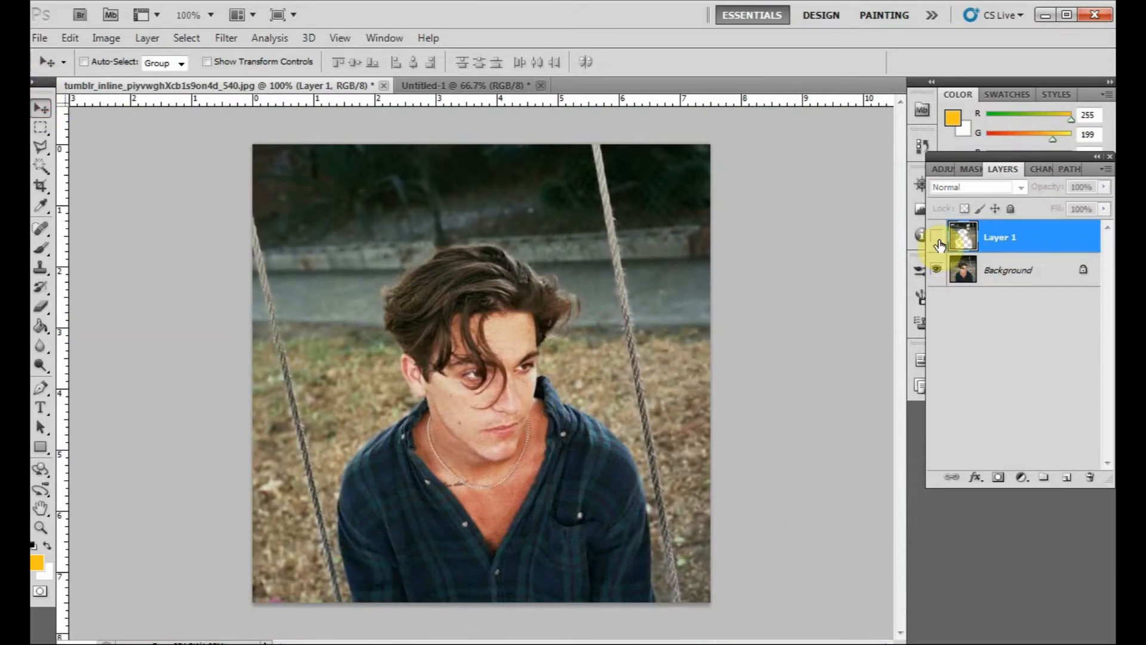
key("ctrl+plus")
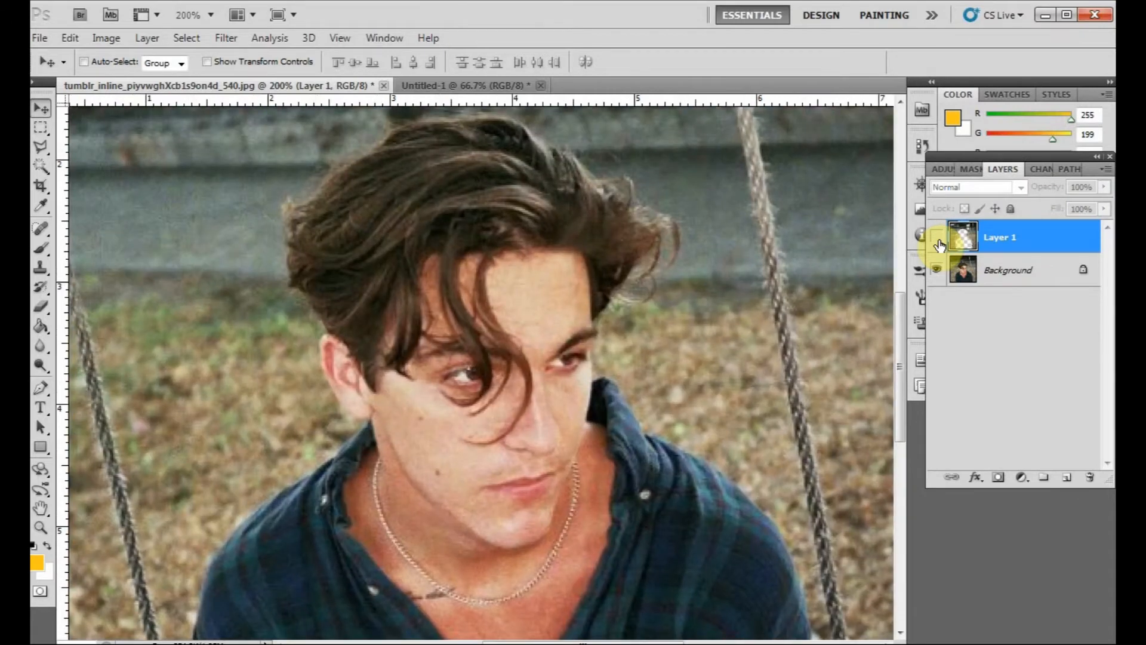
left_click_drag(595, 357, 757, 260)
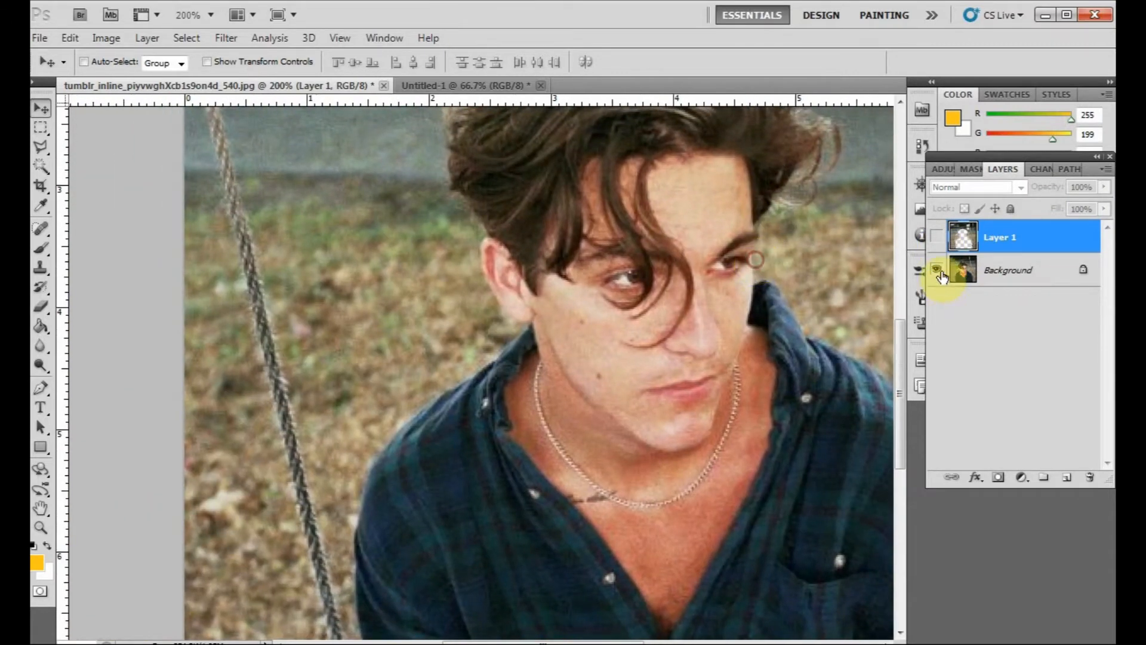
left_click(937, 238)
left_click(939, 239)
left_click(939, 239)
left_click(939, 238)
left_click(938, 239)
left_click(939, 239)
left_click(939, 239)
left_click(939, 239)
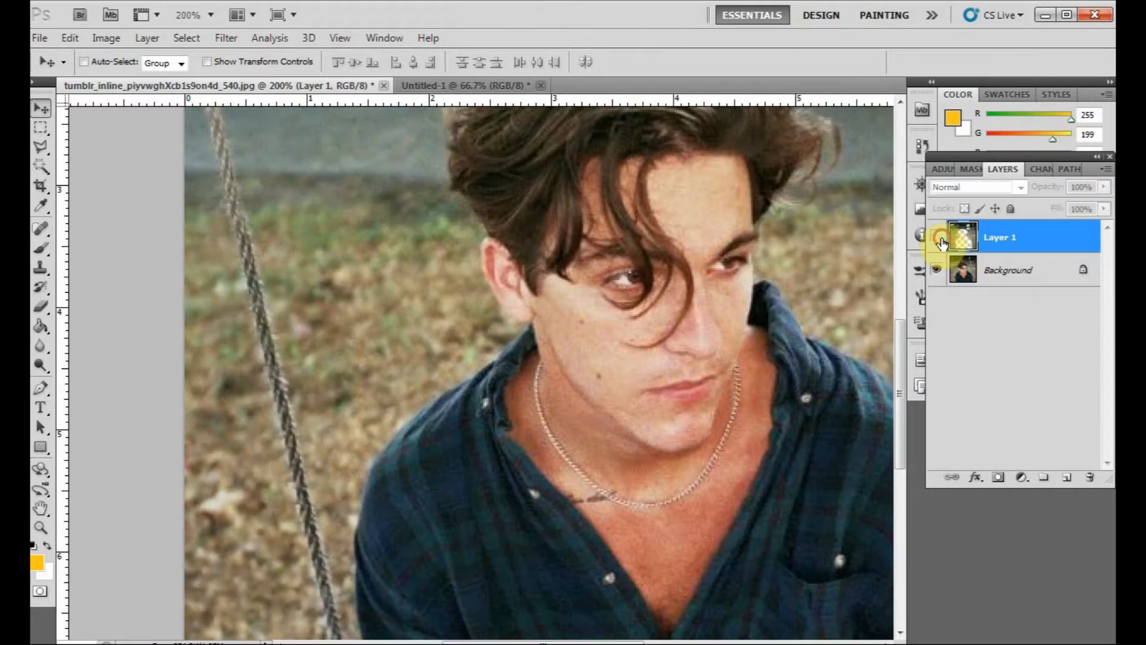
left_click_drag(704, 277, 541, 315)
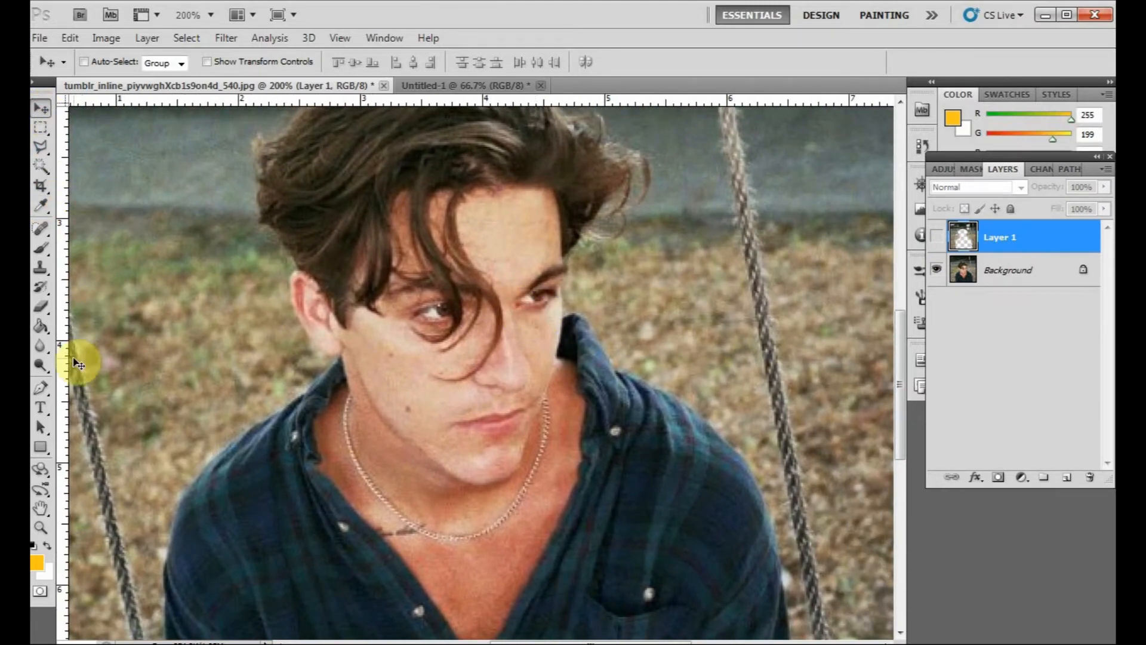
- Zoom in to 300% and compare the face with Layer 1 shown and hidden
left_click(44, 346)
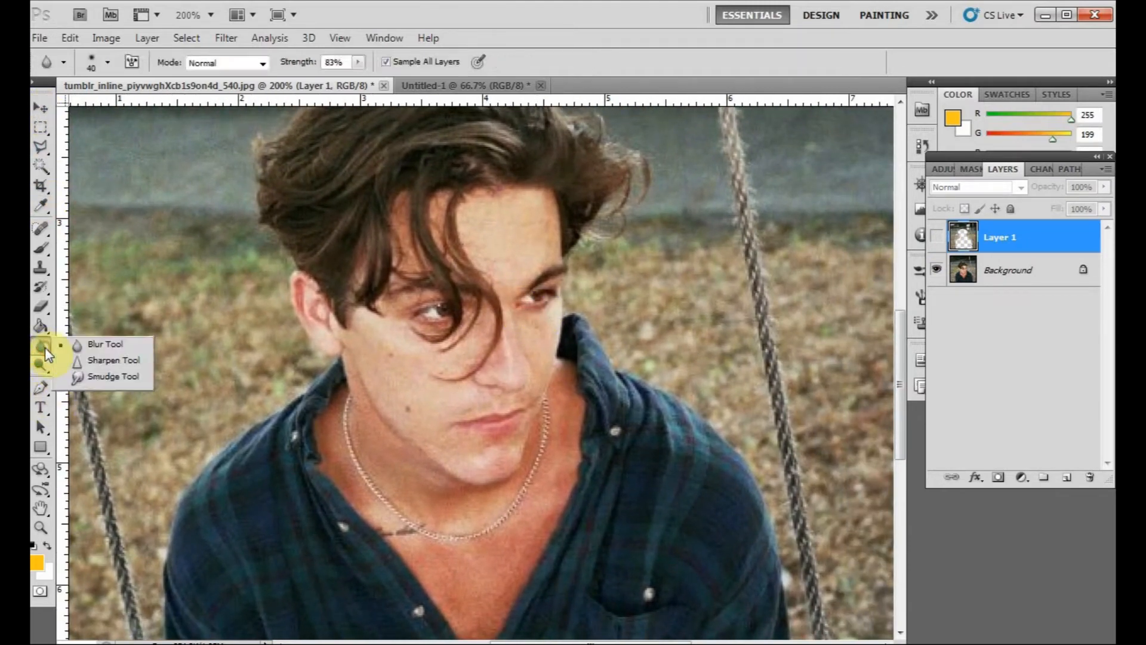
left_click(113, 361)
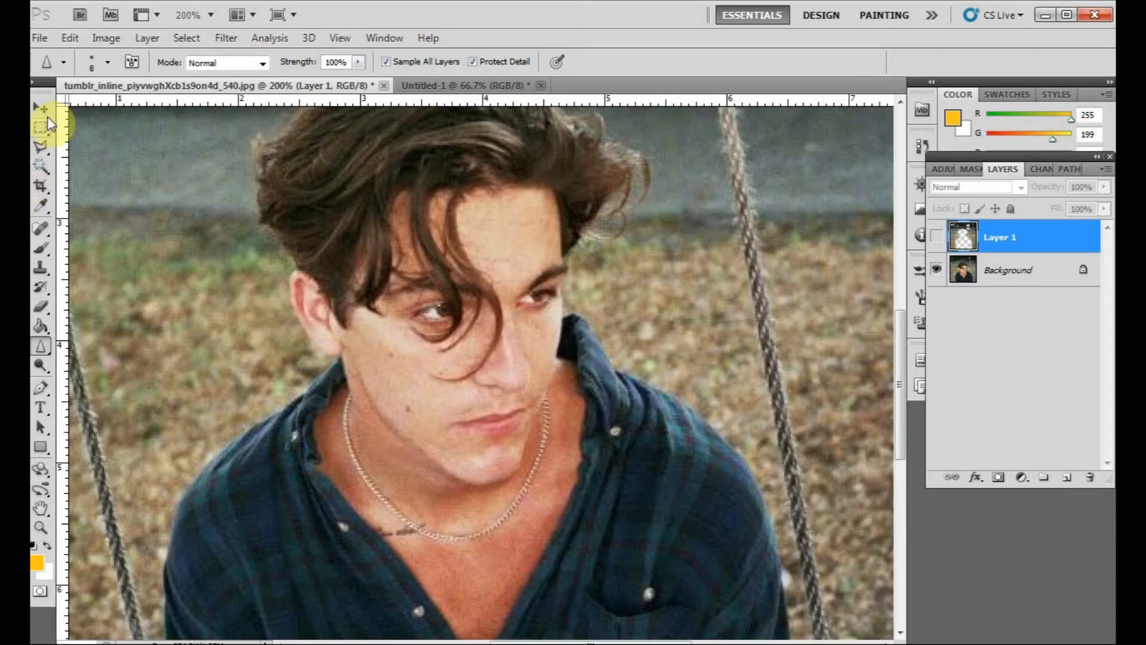
left_click(935, 237)
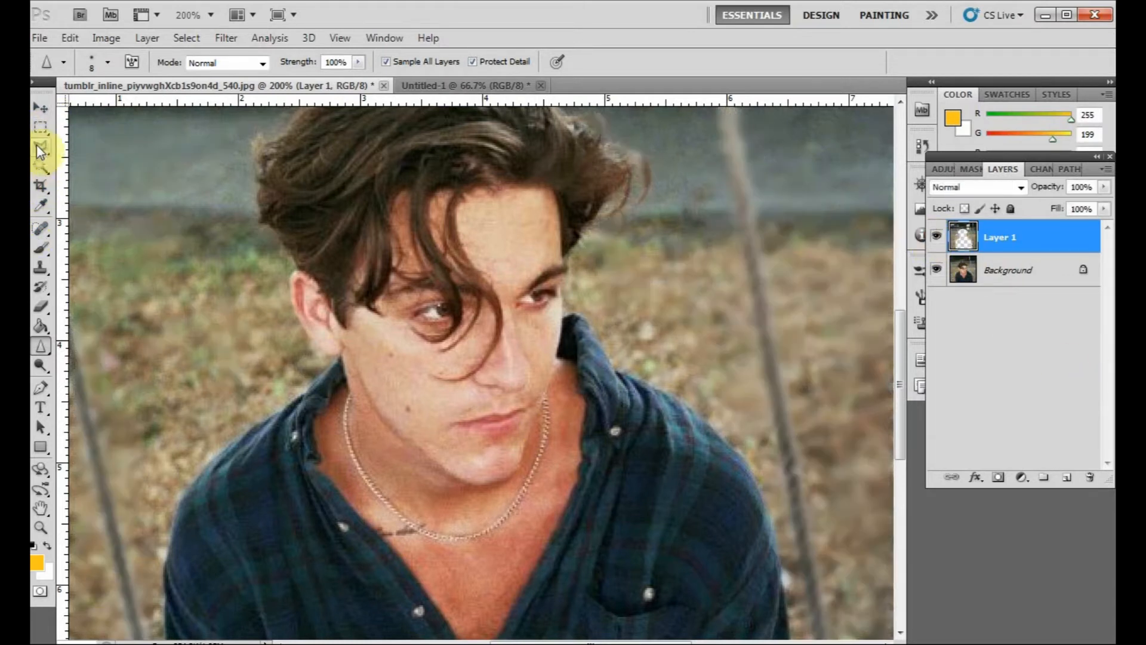
left_click(40, 108)
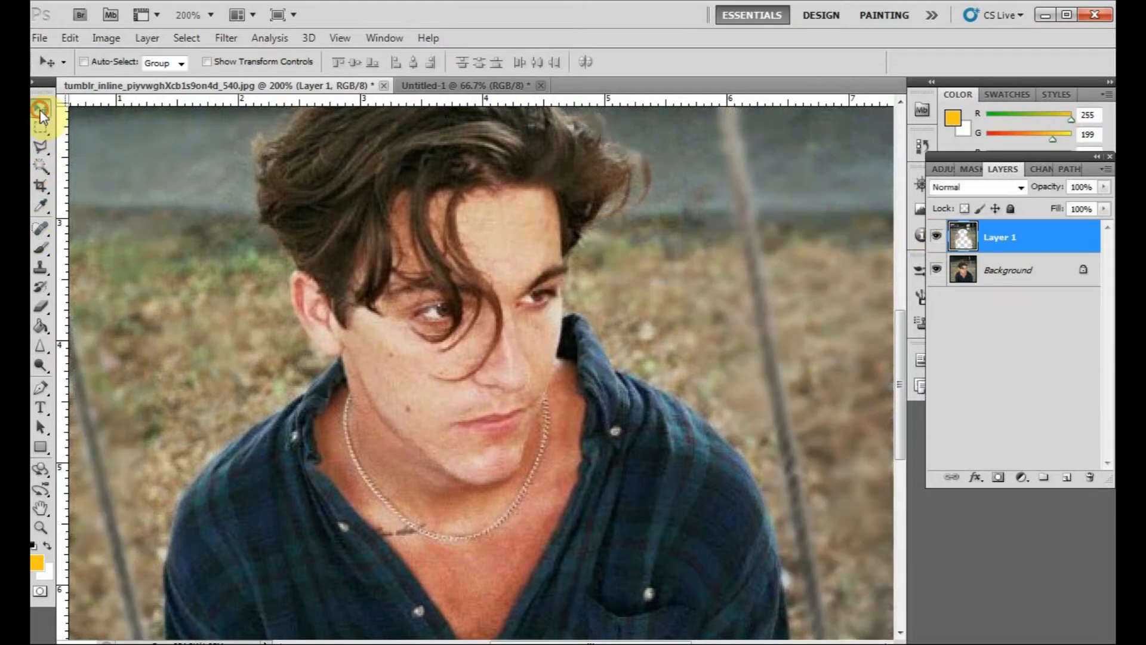
left_click(40, 344)
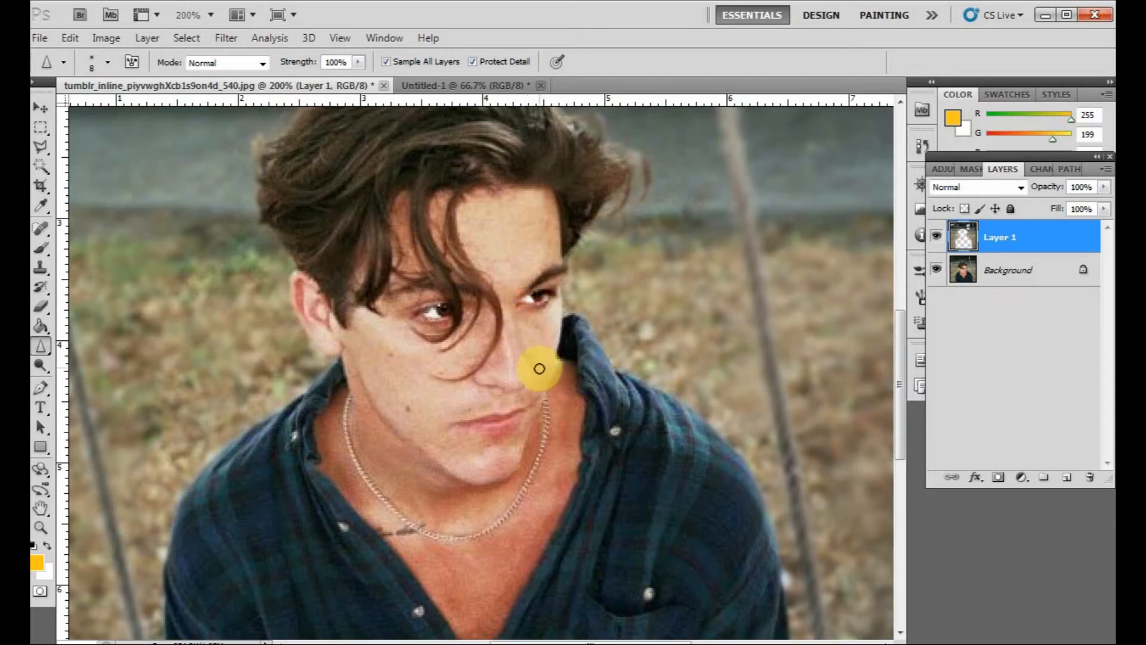
left_click(41, 107)
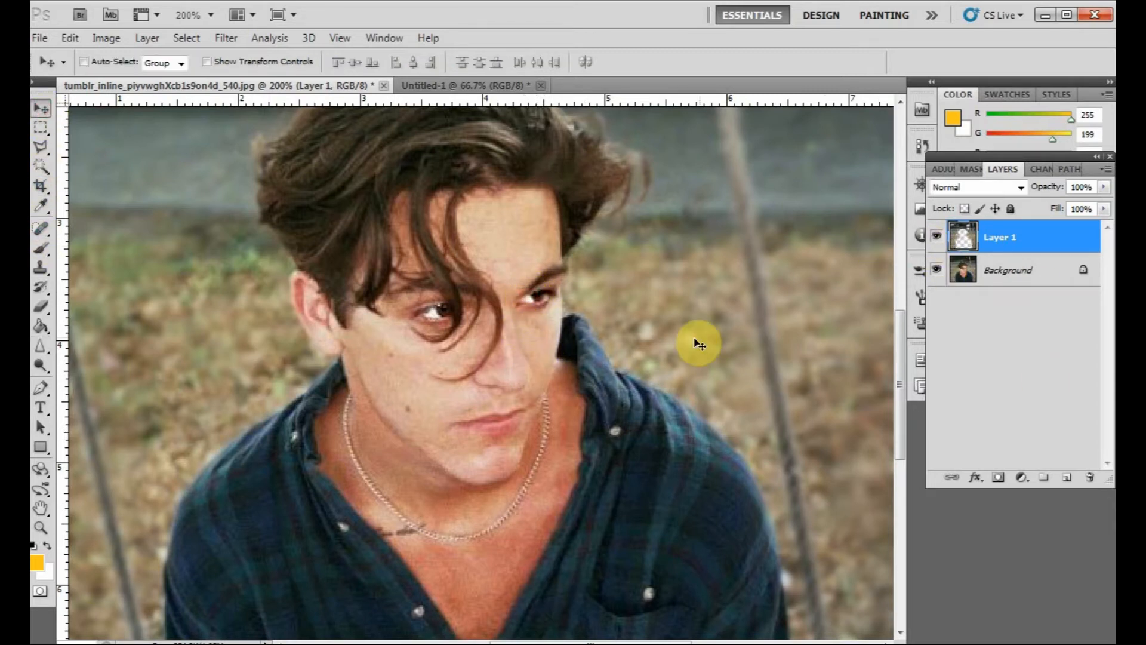
key("ctrl+plus")
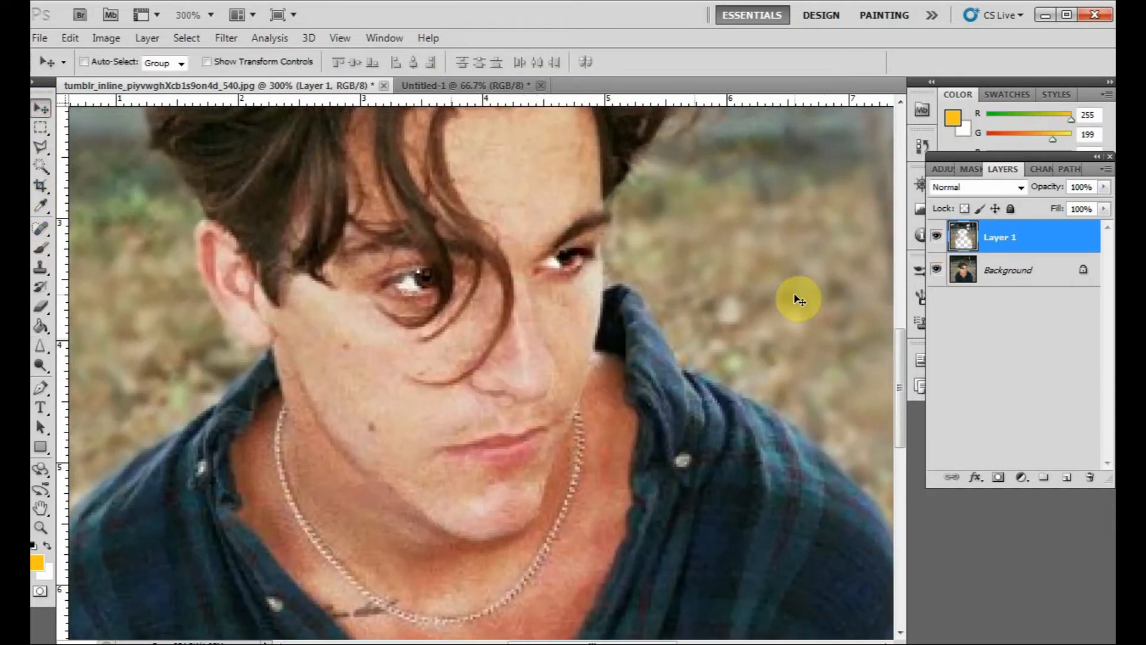
left_click(937, 238)
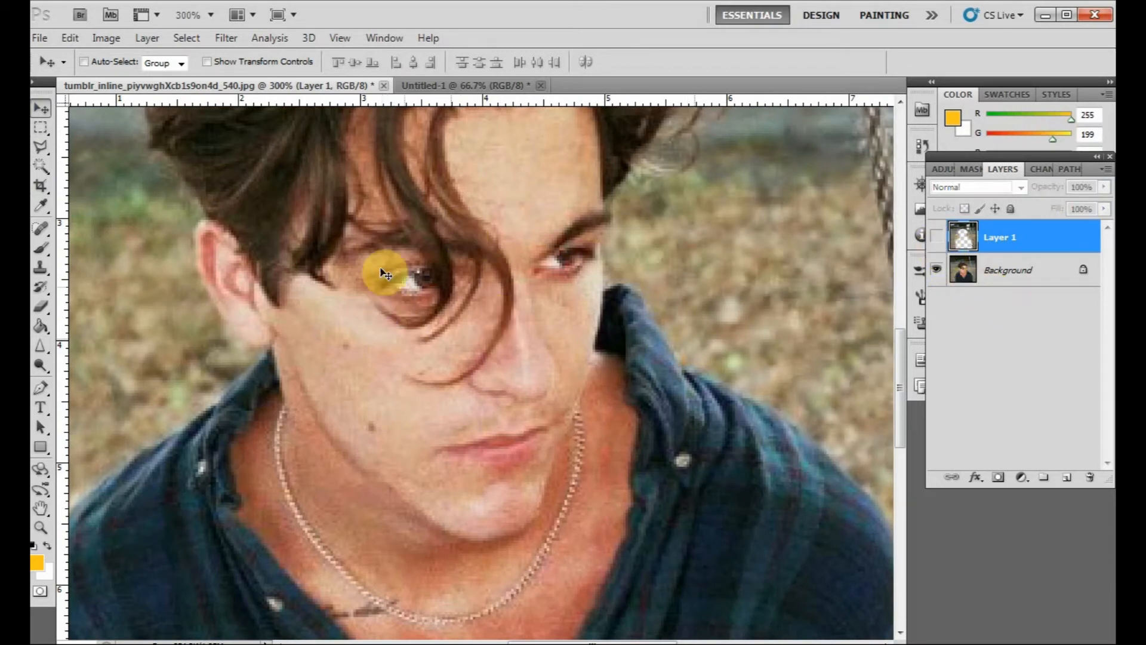
left_click(937, 238)
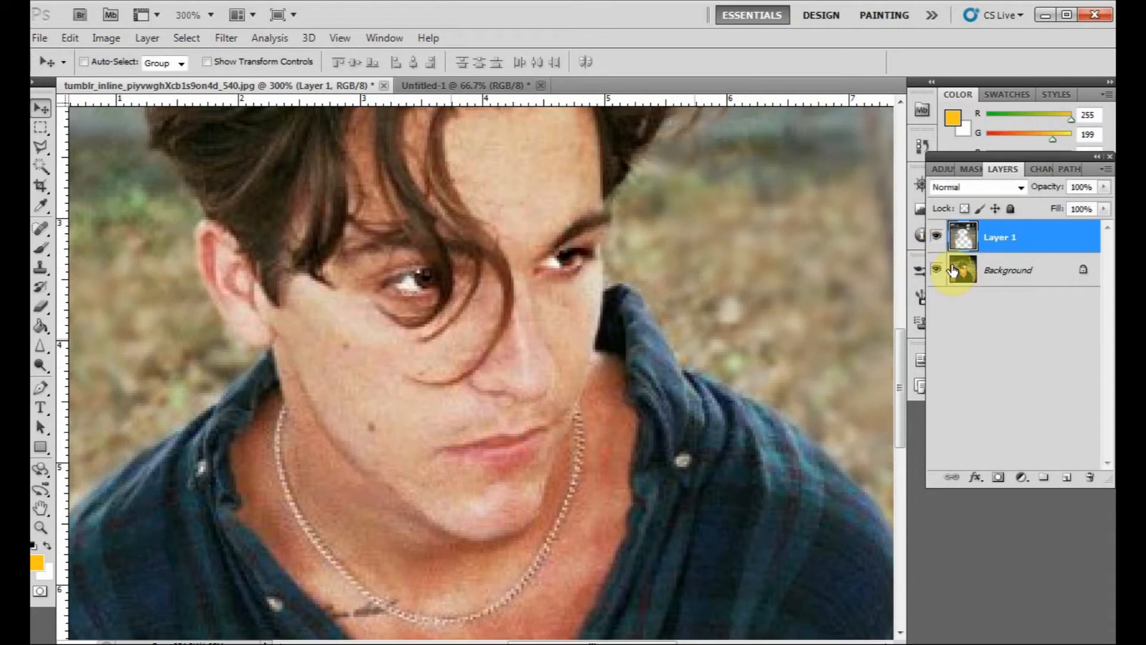
left_click(937, 238)
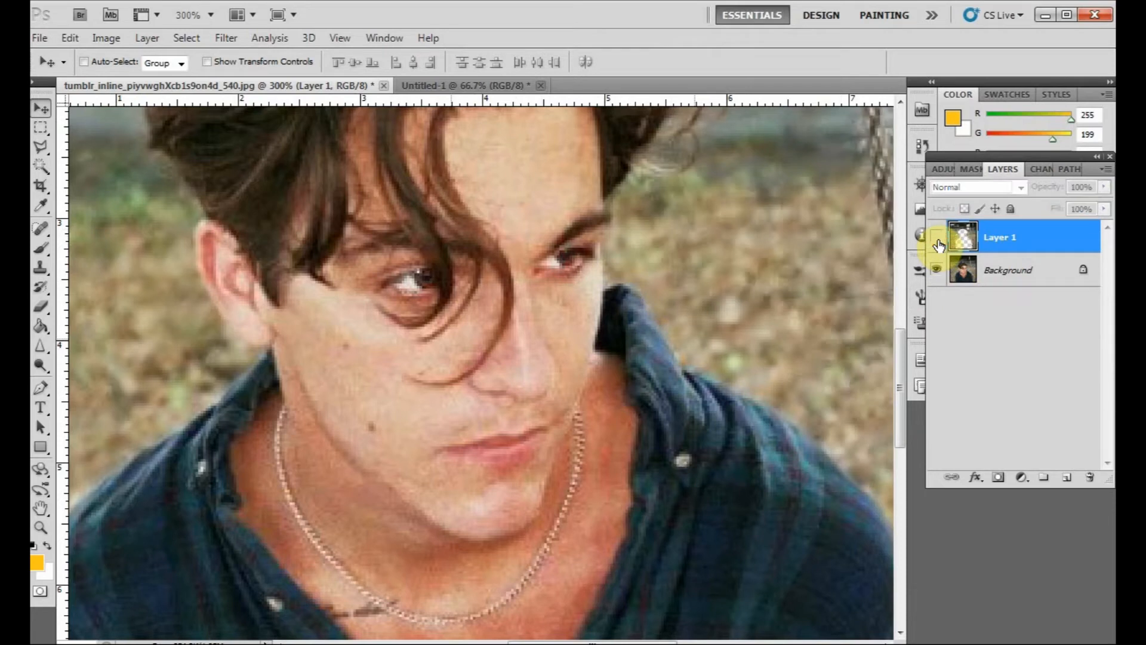
left_click(938, 241)
left_click(938, 241)
left_click(938, 241)
left_click(938, 241)
left_click(938, 241)
left_click(938, 241)
left_click(938, 241)
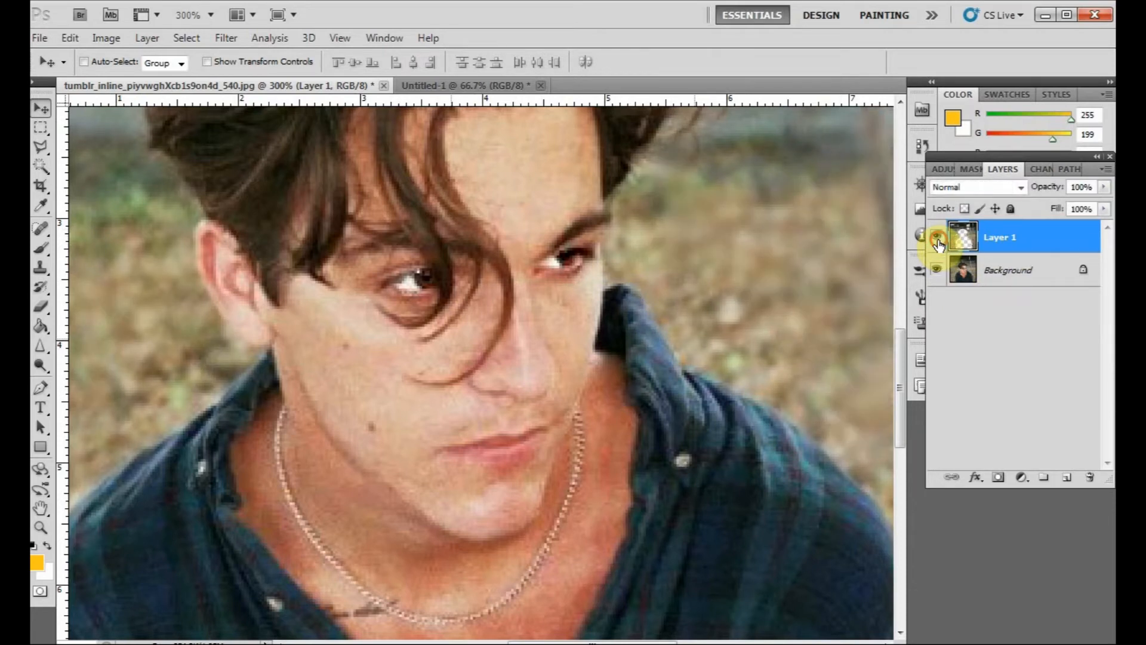
- Sharpen the necklace across the man's chest on Layer 1 with the Sharpen Tool at 100% strength
left_click_drag(616, 480, 607, 356)
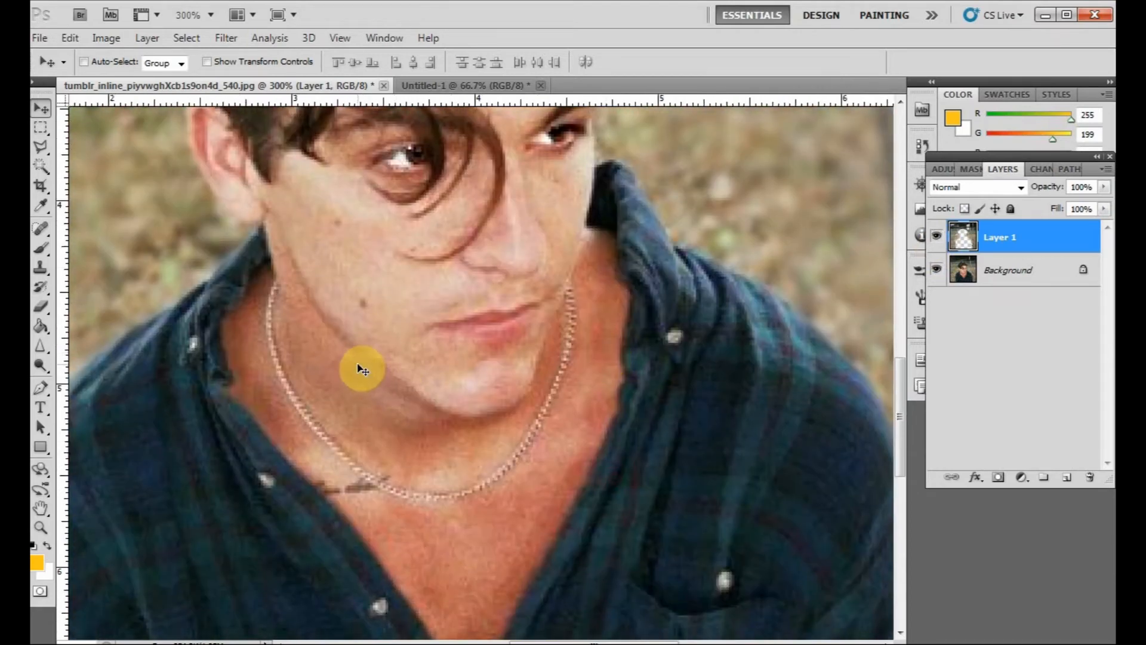
left_click(42, 345)
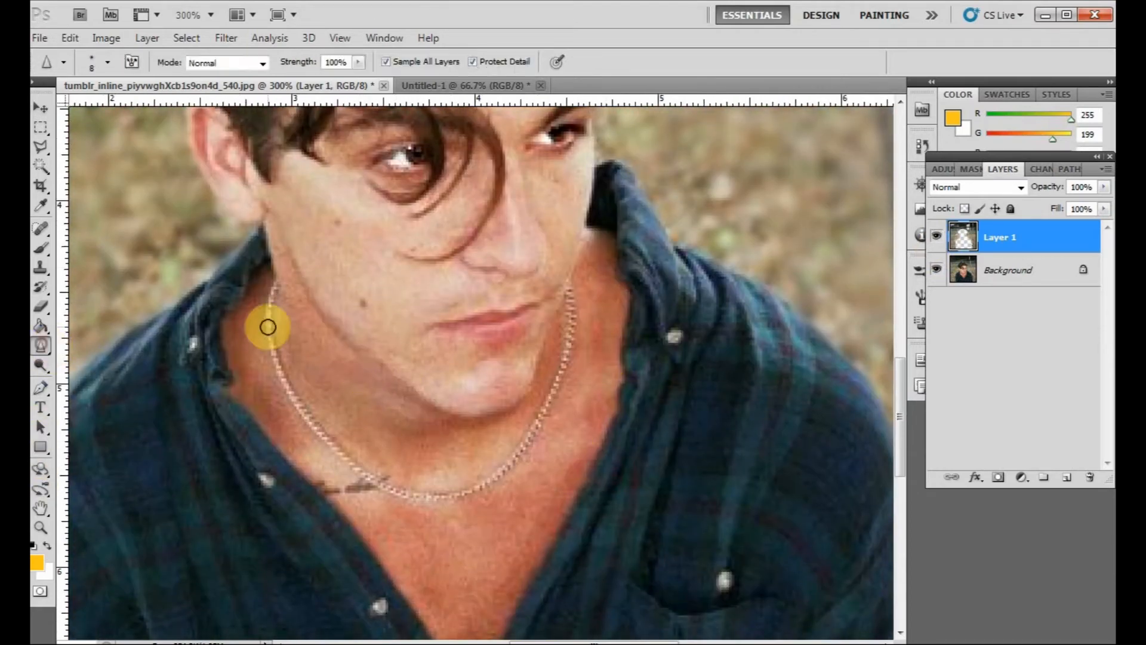
mouse_move(272, 310)
left_mouse_down()
mouse_move(309, 418)
mouse_move(362, 476)
mouse_move(438, 499)
mouse_move(471, 492)
mouse_move(533, 435)
mouse_move(561, 374)
mouse_move(570, 287)
left_mouse_up()
- Compare the sharpened necklace area by toggling Layer 1's visibility on and off
left_click(40, 108)
left_click(702, 355)
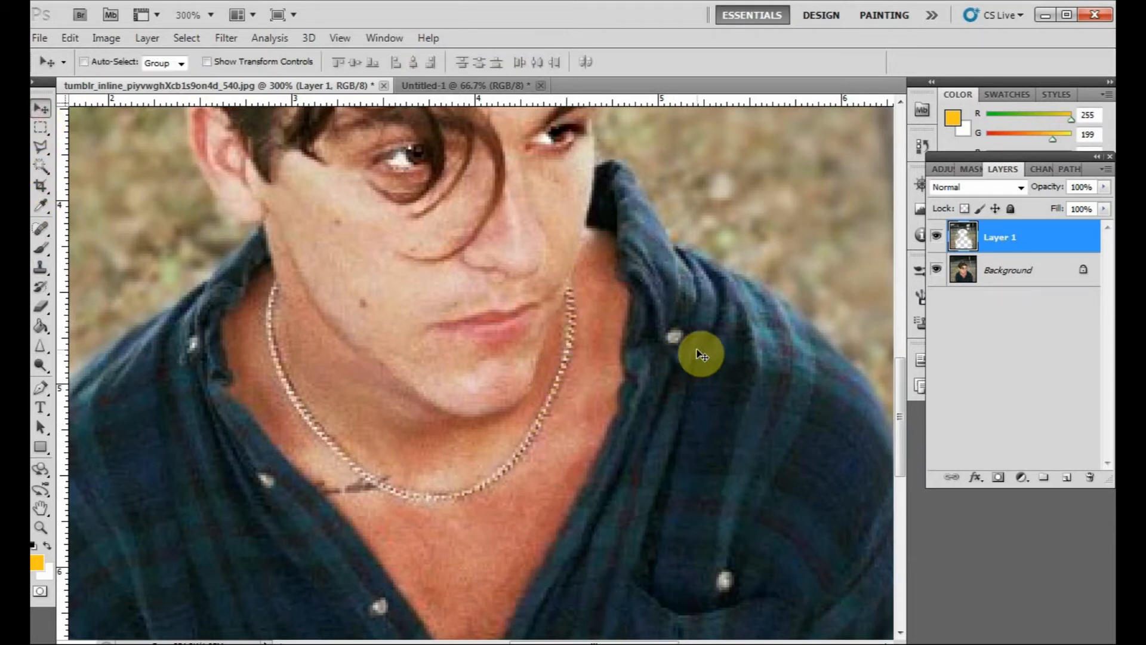
left_click(937, 239)
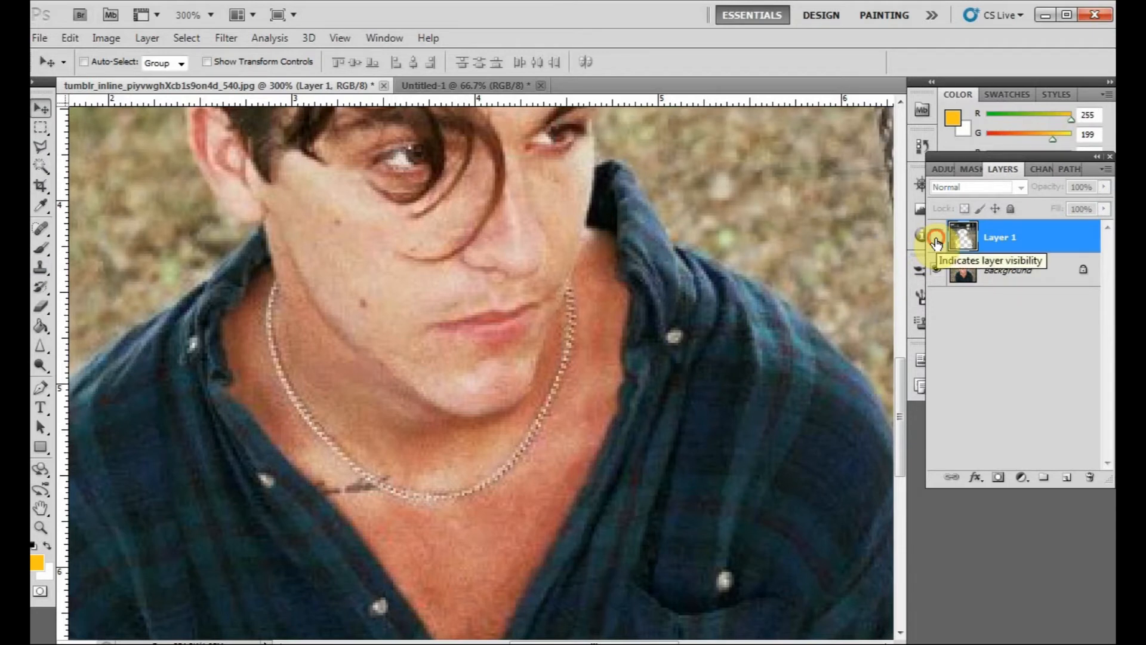
left_click(936, 239)
left_click(937, 240)
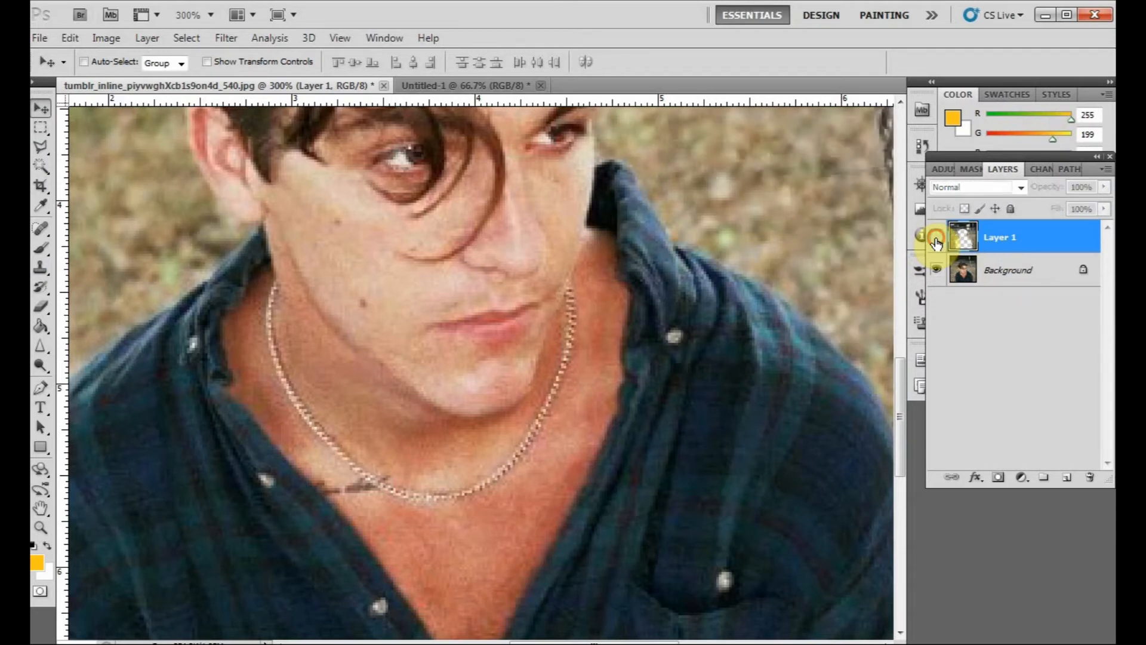
left_click(937, 240)
left_click(936, 240)
left_click(936, 240)
left_click(936, 240)
left_click(936, 240)
left_click(936, 240)
left_click(935, 241)
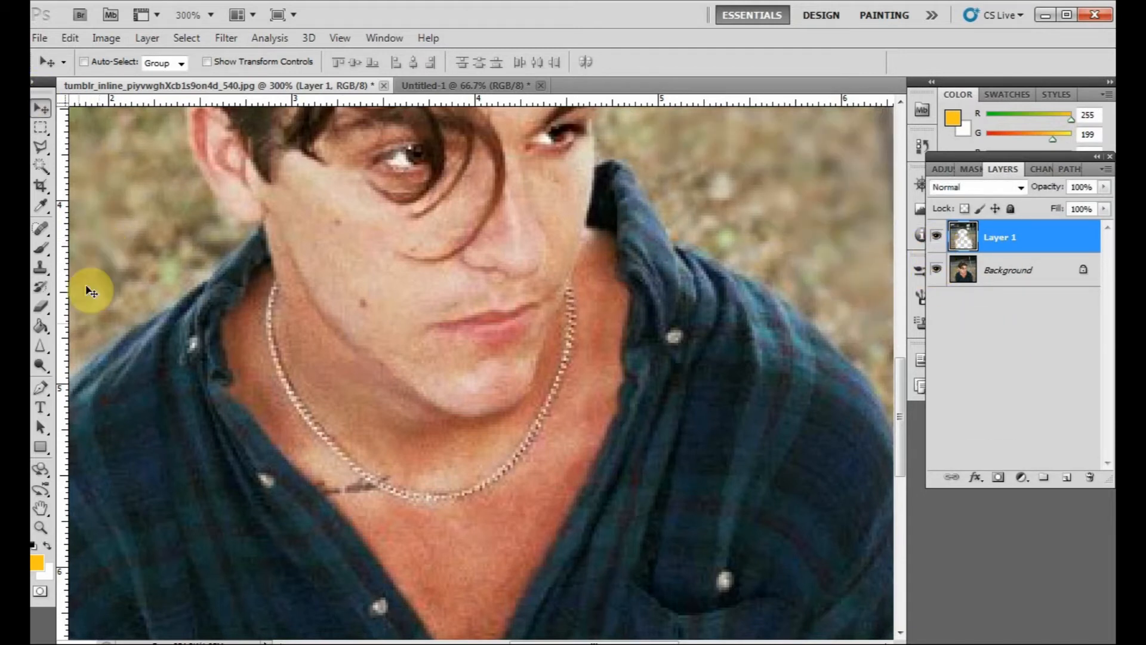
- Switch to the Untitled-1 document and marquee-select its upper part across the full width
left_click(47, 346)
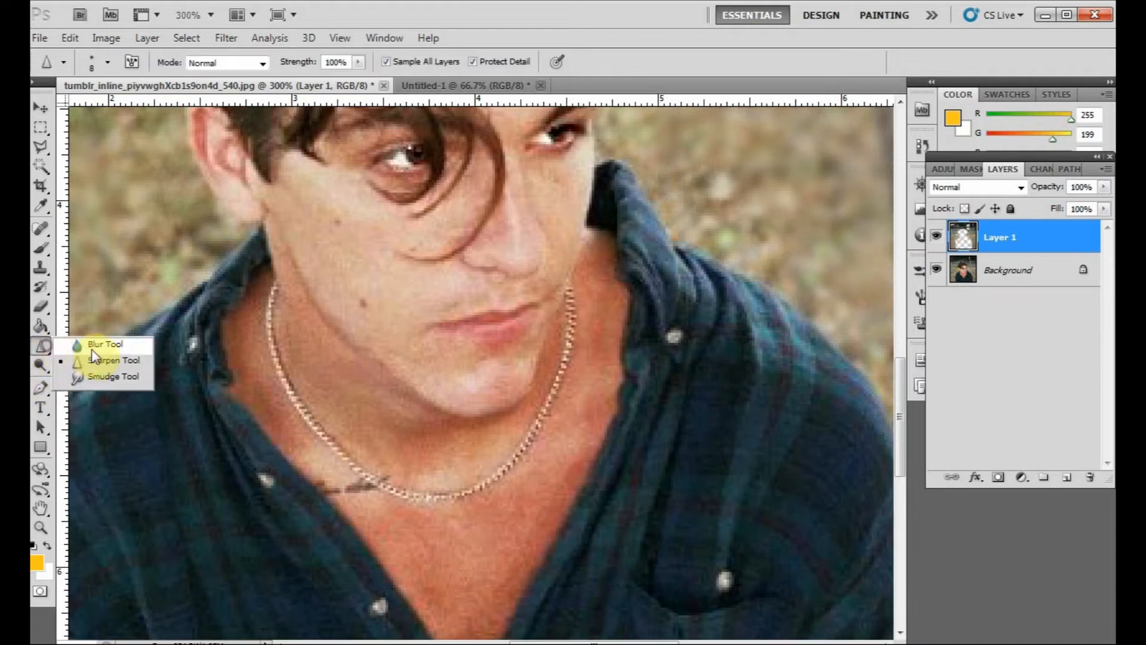
left_click(99, 375)
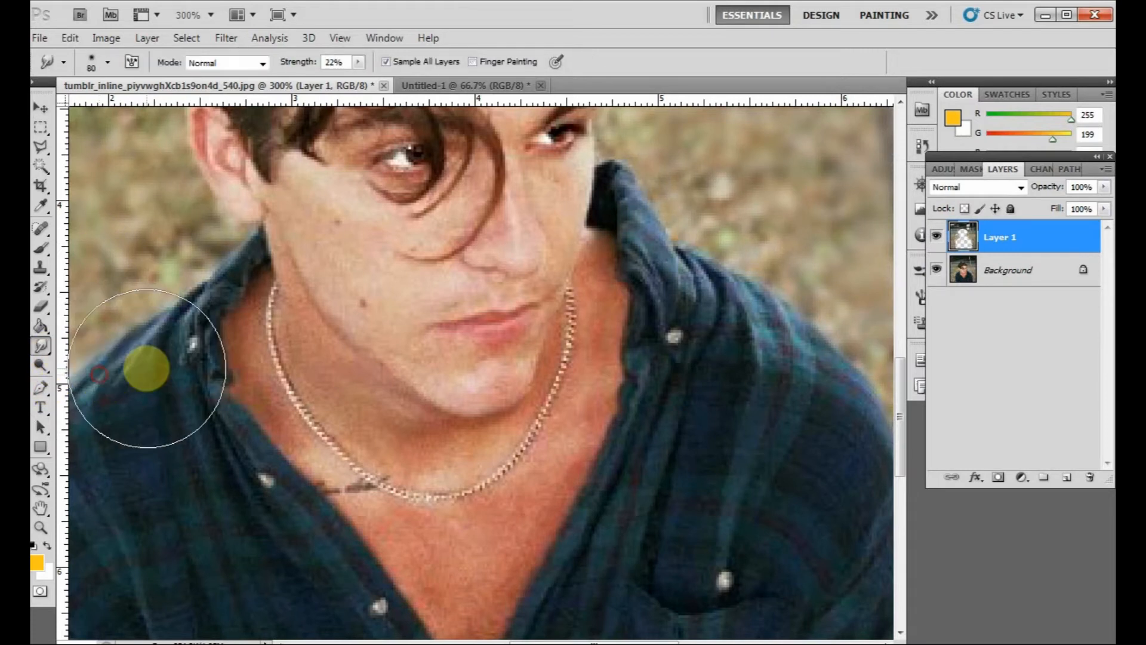
left_click(438, 88)
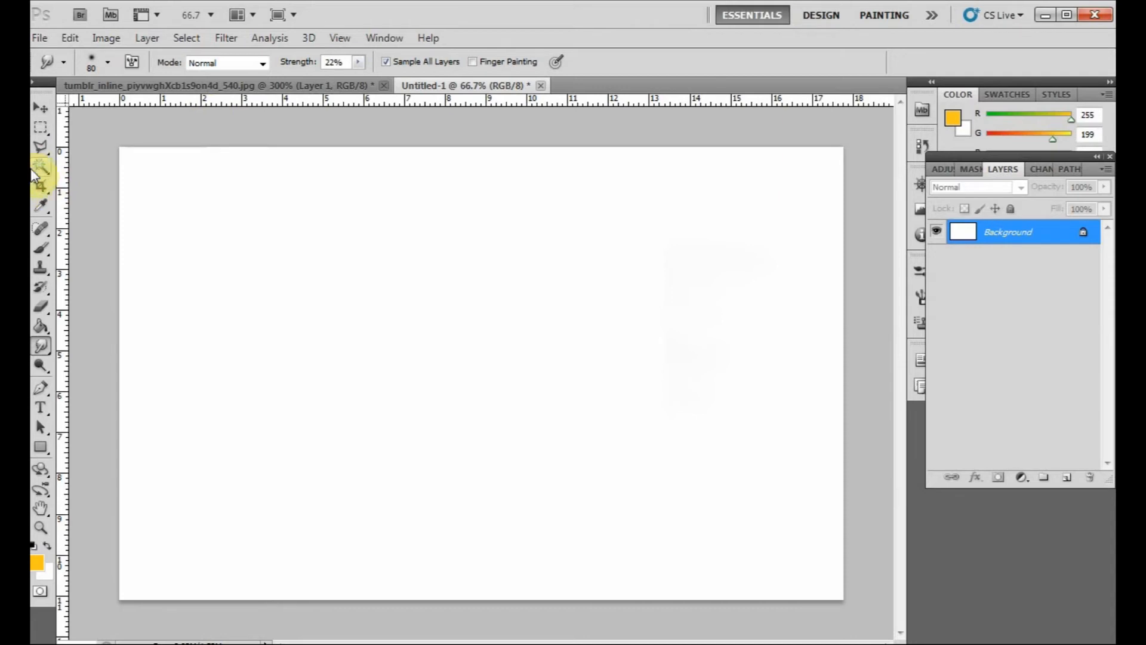
left_click(40, 120)
left_click_drag(102, 133, 942, 392)
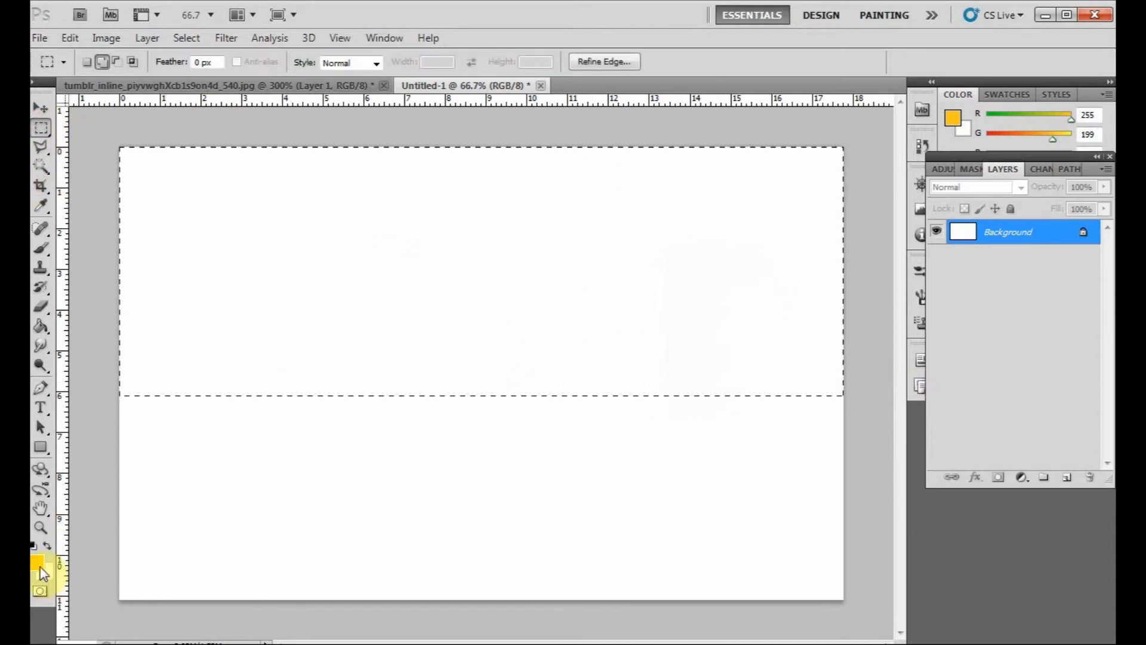
- Set the foreground colour to light blue b2f1fe, fill the selection with it and deselect
left_click(37, 563)
left_click(310, 209)
left_click_drag(334, 206, 335, 191)
left_click(178, 92)
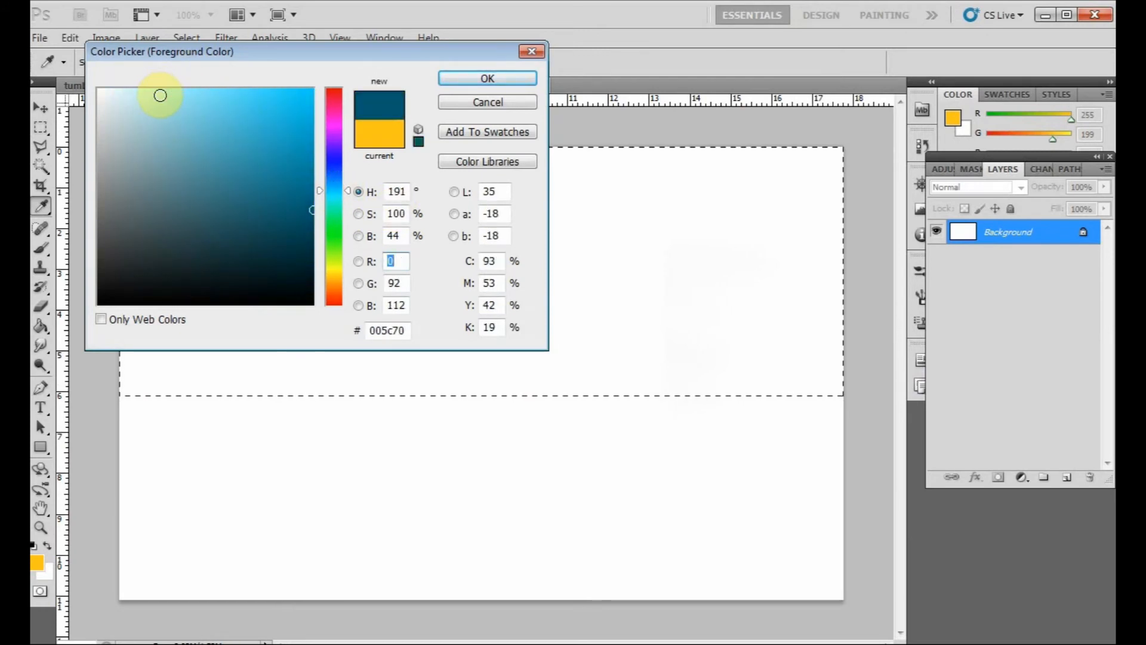
left_click(161, 93)
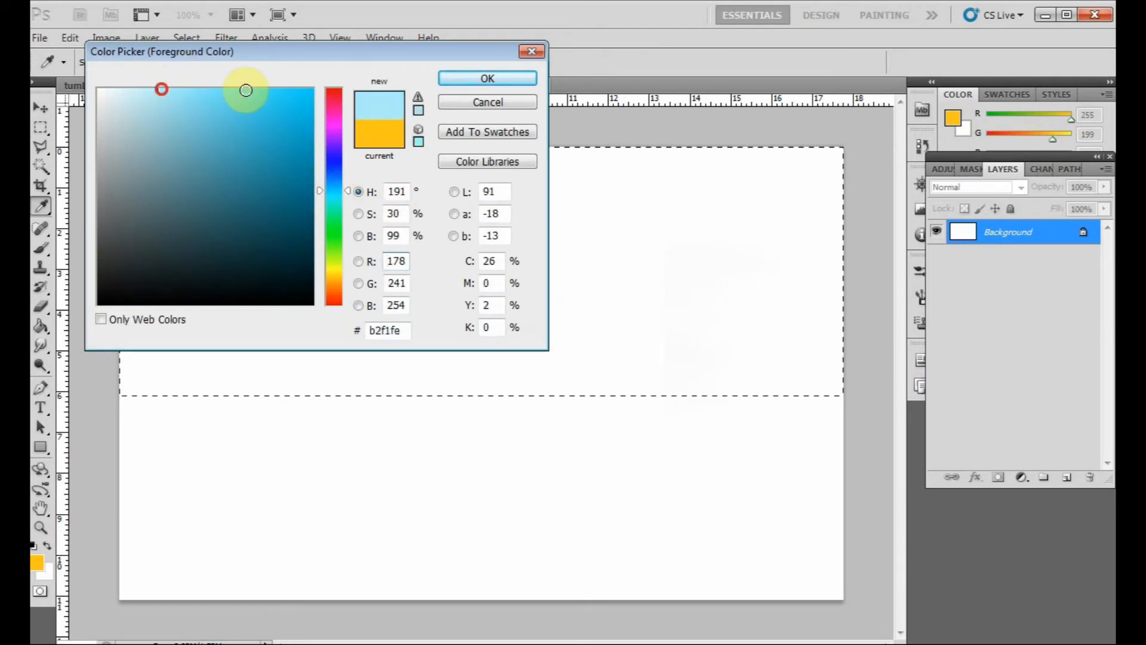
left_click(488, 79)
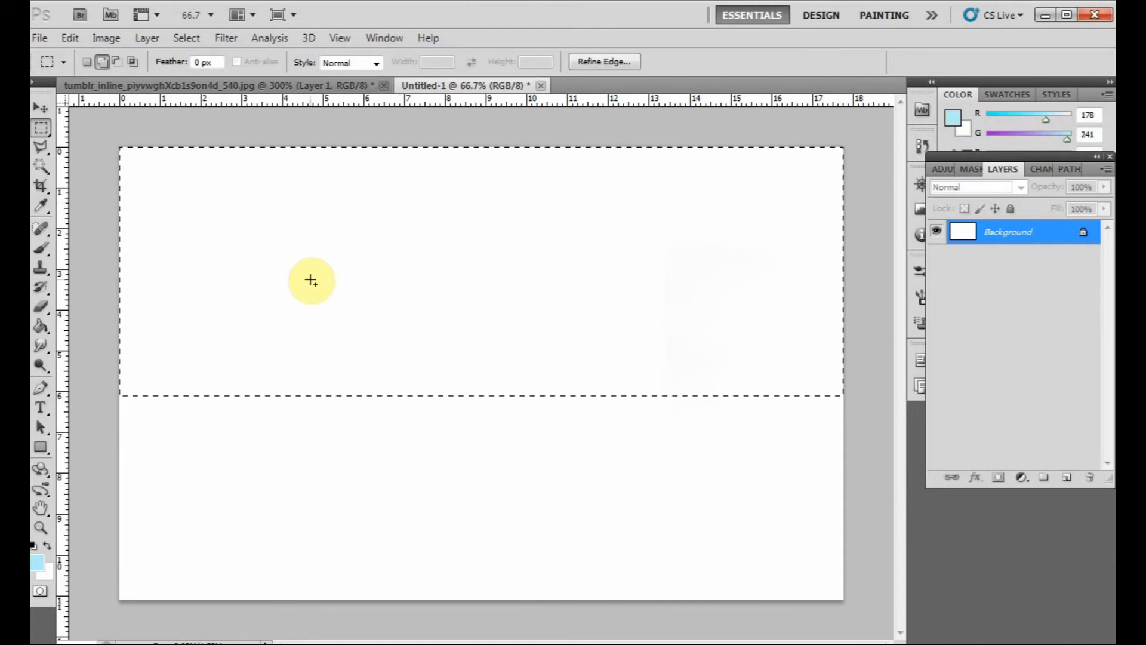
key("alt+BackSpace")
left_click(41, 107)
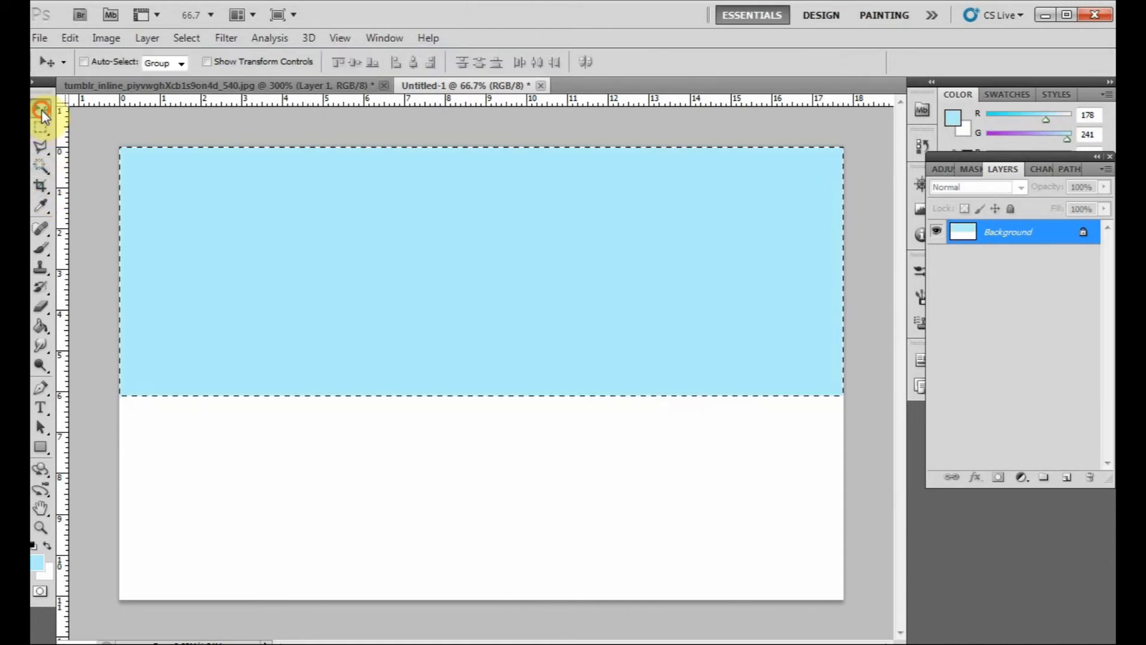
key("ctrl+d")
- Set the foreground colour to a stronger blue with R 2 and G 186
left_click(37, 563)
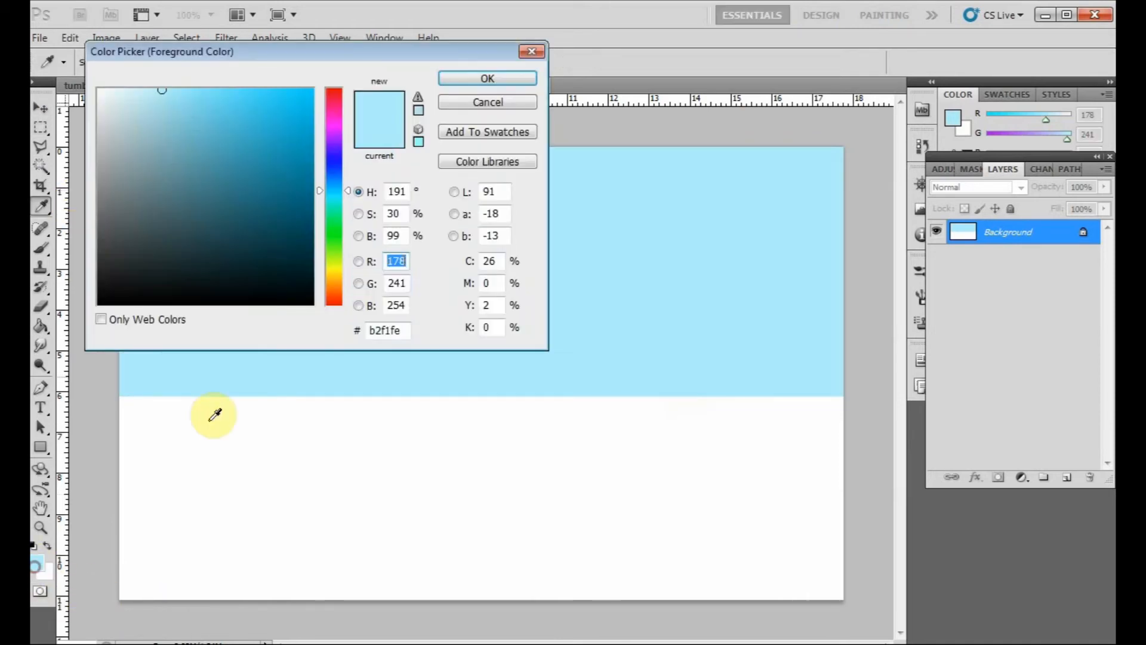
left_click(301, 167)
mouse_move(300, 167)
left_mouse_down()
mouse_move(318, 133)
mouse_move(307, 110)
left_mouse_up()
left_click(508, 78)
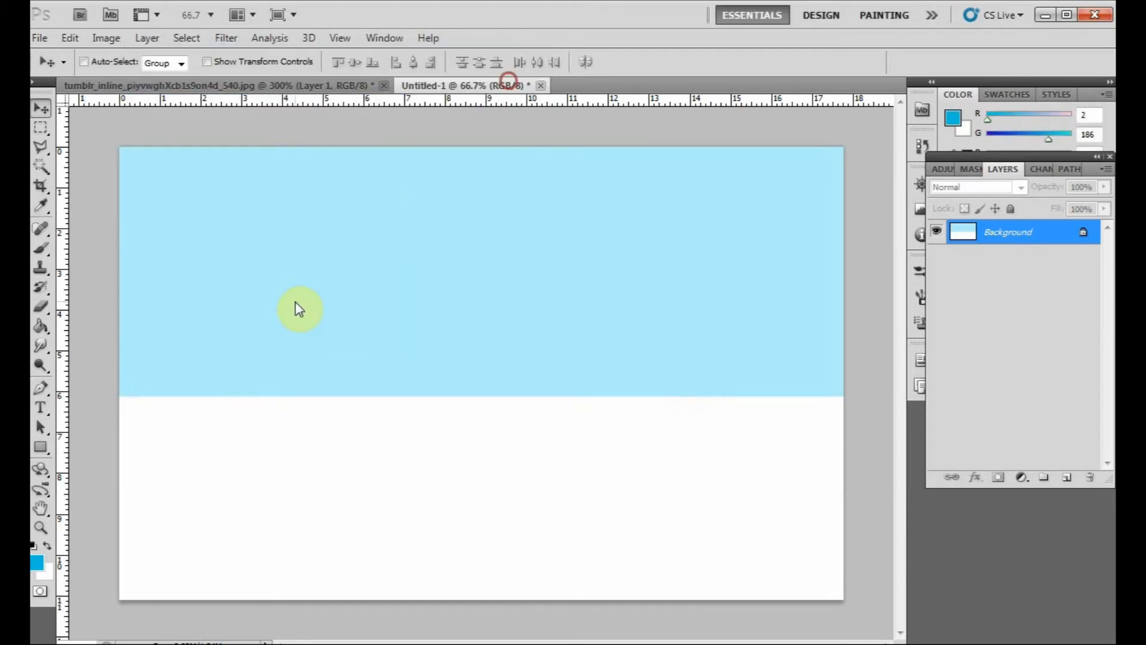
- Marquee-select a full-width band across the lower edge of the light blue area, fill it with the stronger blue and deselect
left_click(42, 126)
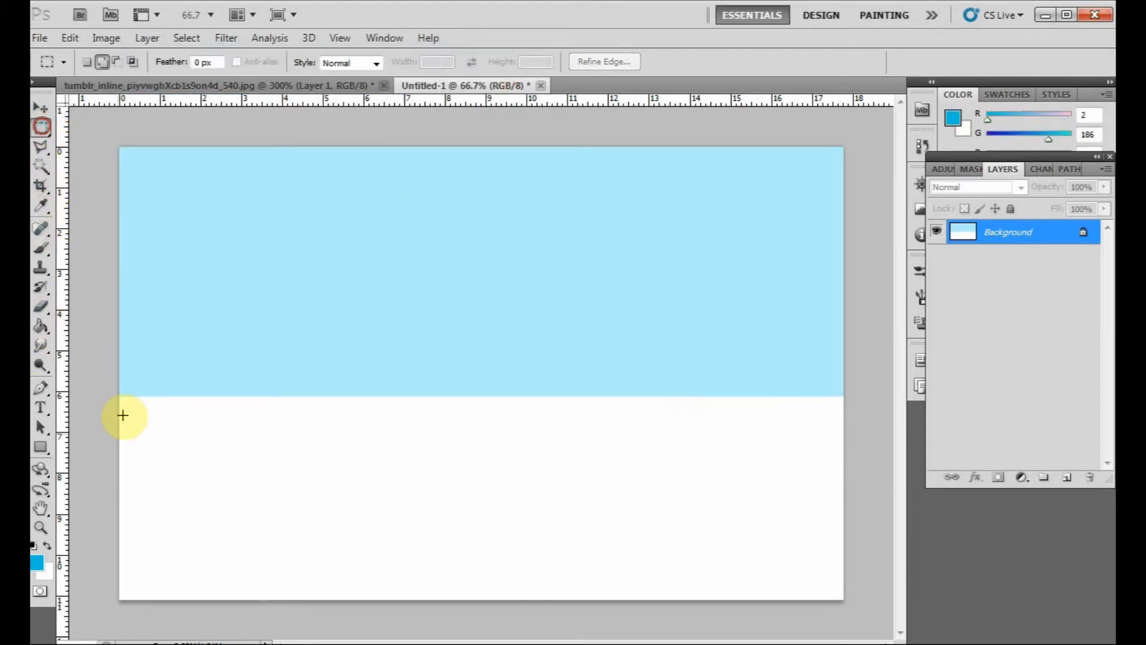
left_click_drag(120, 346, 859, 491)
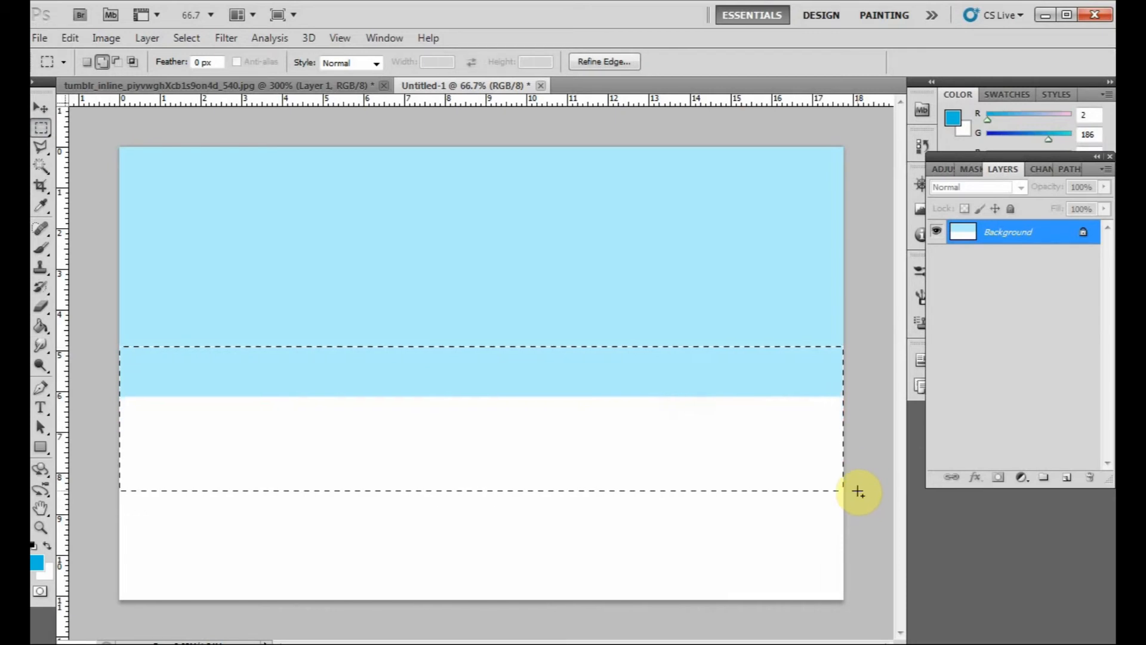
key("alt+BackSpace")
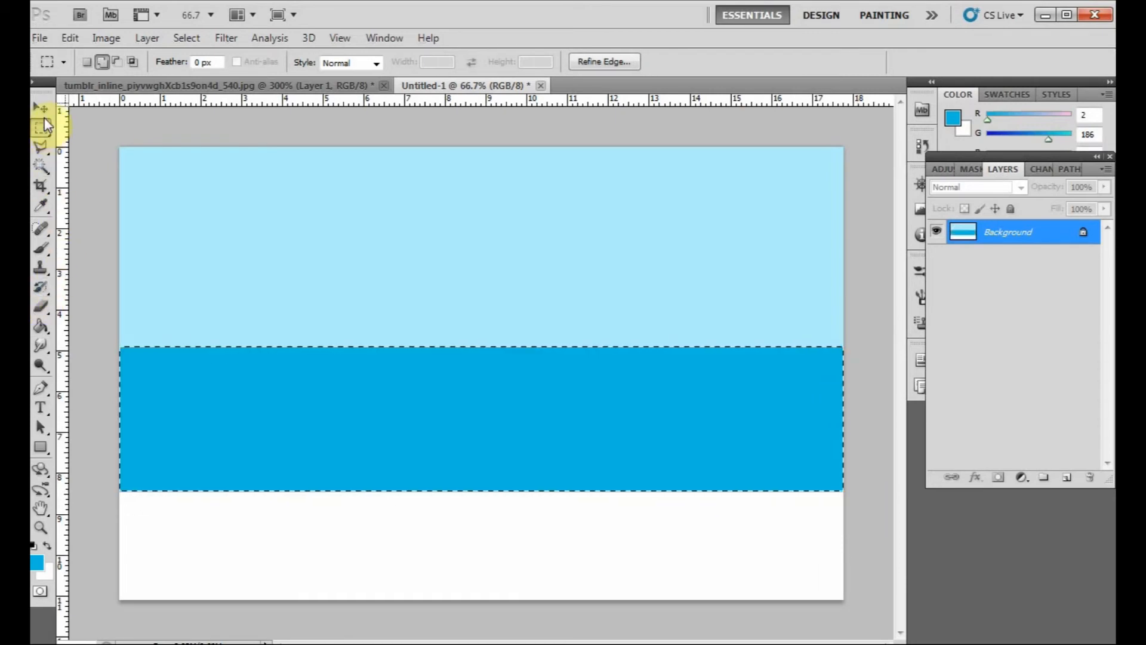
left_click(256, 286)
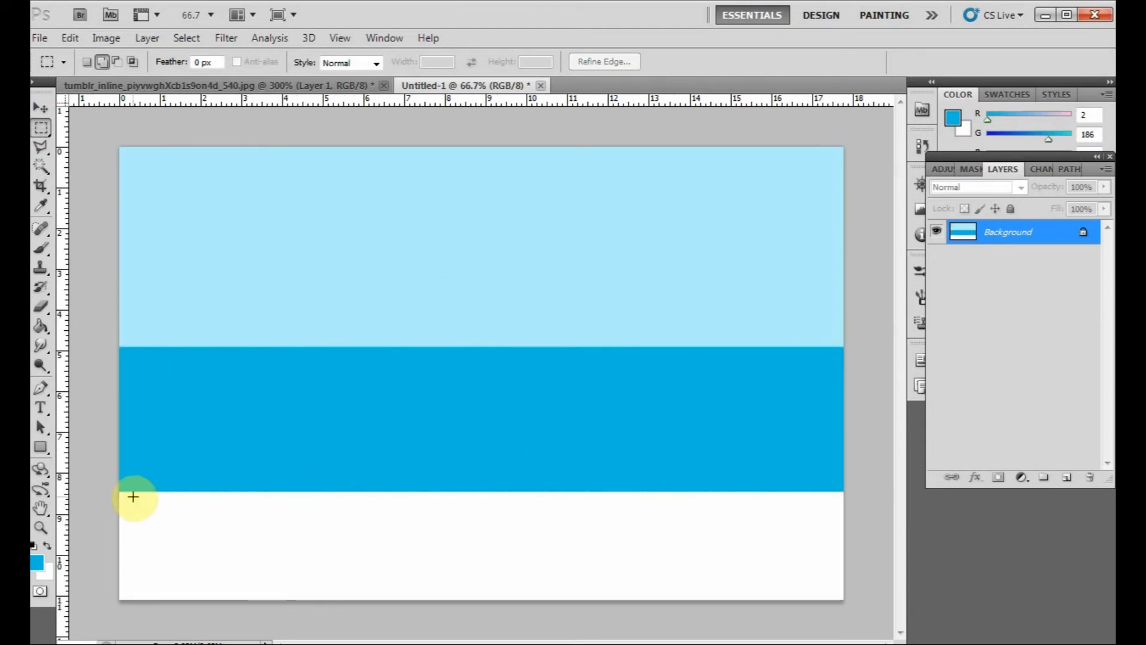
- Smudge the border between the light and strong blue bands into a wavy edge using the Smudge tool at 22% strength
left_click(43, 329)
left_click(41, 345)
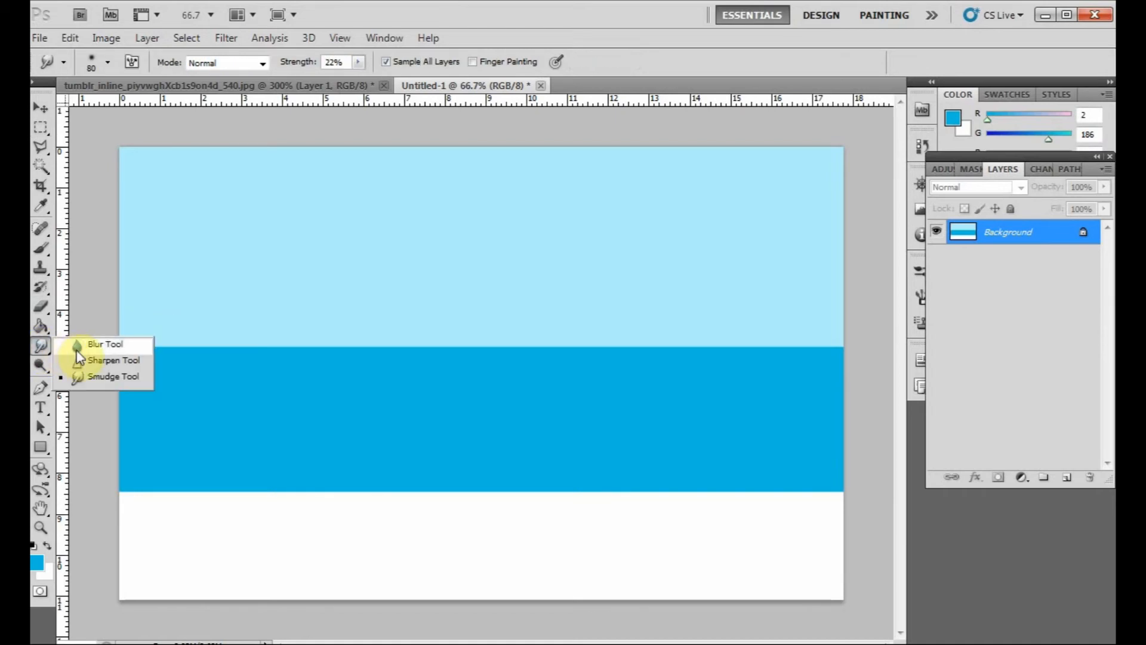
left_click(92, 378)
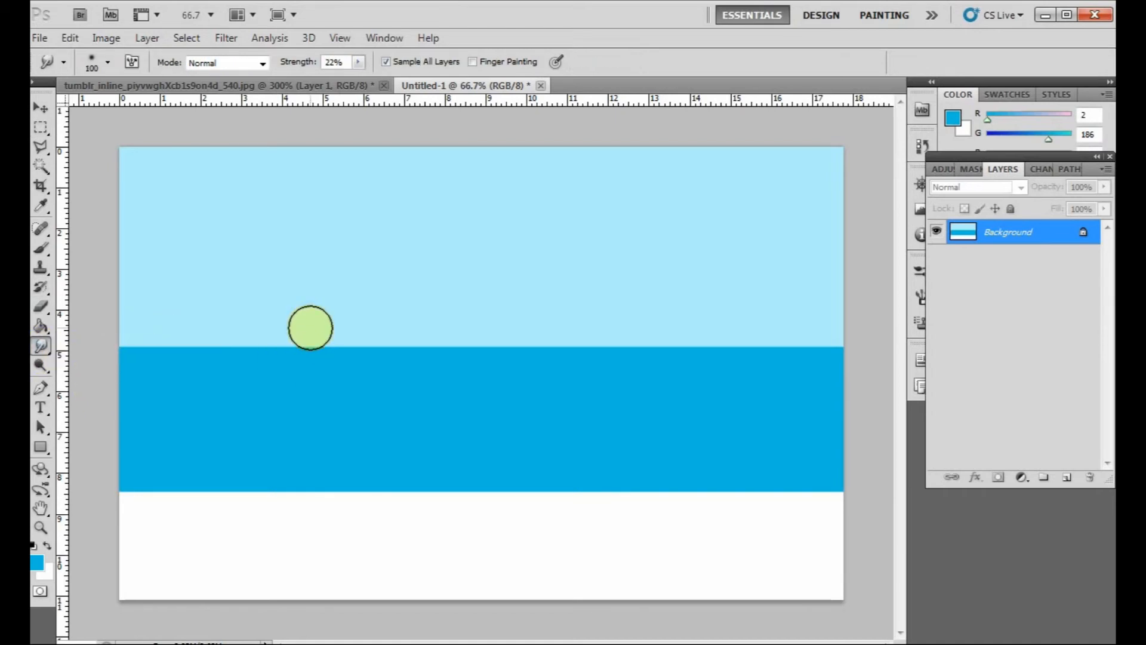
mouse_move(131, 330)
left_mouse_down()
mouse_move(199, 353)
mouse_move(141, 348)
mouse_move(220, 386)
mouse_move(259, 355)
mouse_move(258, 331)
mouse_move(289, 364)
mouse_move(343, 346)
mouse_move(320, 383)
mouse_move(281, 374)
left_mouse_up()
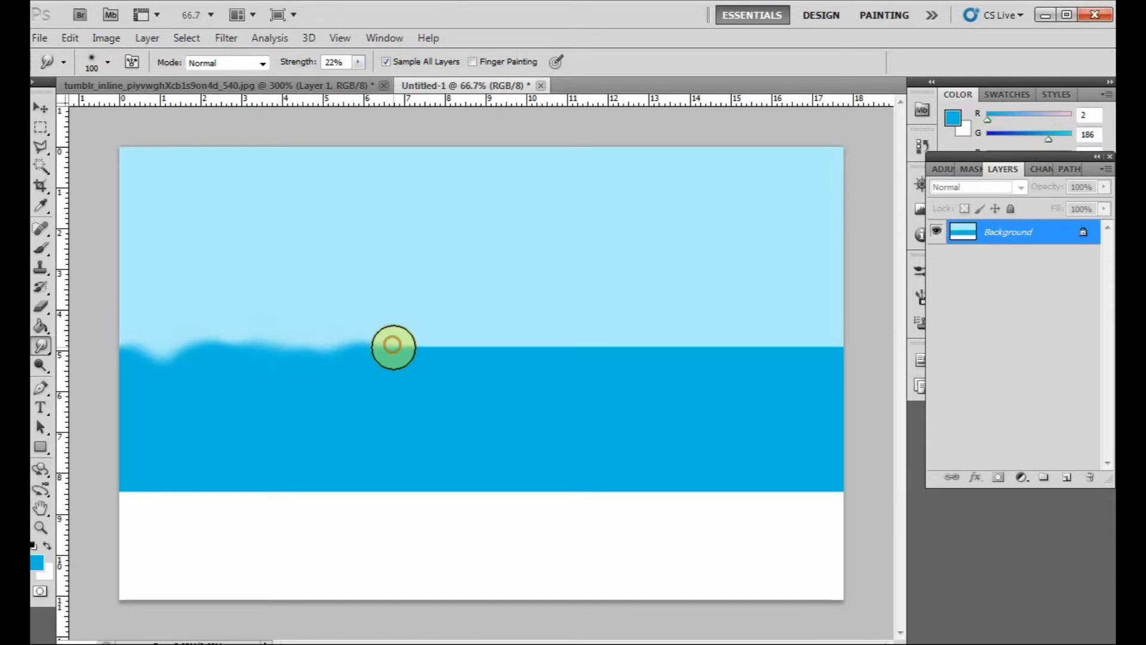
mouse_move(428, 350)
left_mouse_down()
mouse_move(476, 340)
mouse_move(538, 350)
mouse_move(430, 346)
mouse_move(560, 364)
mouse_move(653, 352)
mouse_move(659, 320)
mouse_move(734, 322)
mouse_move(747, 368)
mouse_move(756, 310)
mouse_move(778, 318)
mouse_move(795, 378)
mouse_move(827, 406)
mouse_move(842, 305)
left_mouse_up()
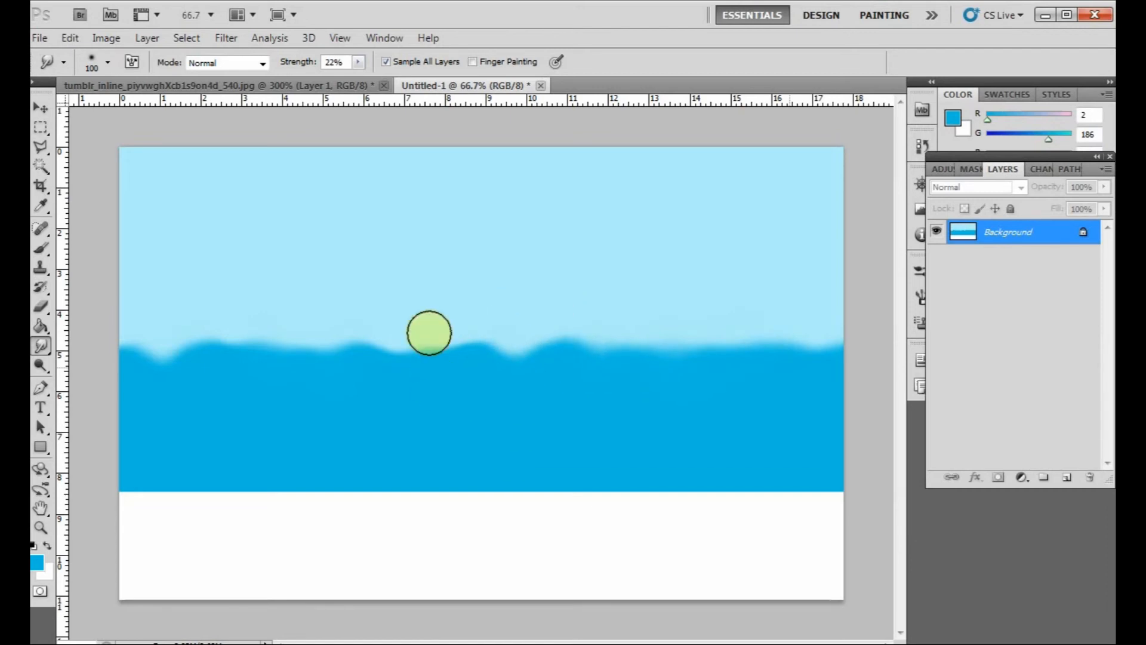
mouse_move(367, 299)
left_mouse_down()
mouse_move(444, 346)
mouse_move(391, 358)
left_mouse_up()
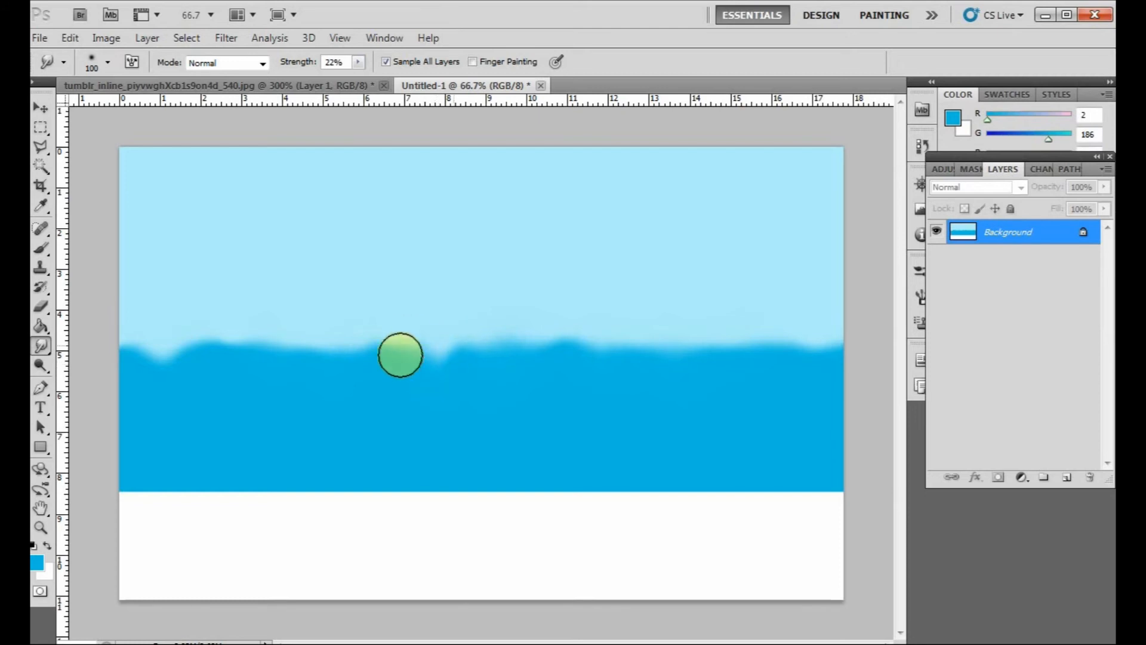
mouse_move(430, 338)
left_mouse_down()
mouse_move(437, 389)
mouse_move(374, 370)
mouse_move(434, 368)
mouse_move(409, 343)
mouse_move(361, 356)
mouse_move(336, 336)
mouse_move(295, 366)
mouse_move(325, 326)
mouse_move(313, 384)
mouse_move(249, 325)
left_mouse_up()
mouse_move(155, 334)
left_mouse_down()
mouse_move(151, 394)
mouse_move(147, 319)
left_mouse_up()
left_click_drag(156, 406, 177, 317)
mouse_move(151, 376)
left_mouse_down()
mouse_move(146, 314)
mouse_move(191, 389)
mouse_move(225, 322)
mouse_move(289, 309)
mouse_move(329, 338)
mouse_move(346, 310)
mouse_move(320, 302)
left_mouse_up()
mouse_move(274, 268)
left_mouse_down()
mouse_move(253, 340)
mouse_move(149, 348)
left_mouse_up()
mouse_move(407, 357)
left_mouse_down()
mouse_move(466, 384)
mouse_move(434, 360)
mouse_move(451, 371)
mouse_move(586, 350)
mouse_move(446, 320)
left_mouse_up()
mouse_move(621, 316)
left_mouse_down()
mouse_move(525, 321)
mouse_move(633, 333)
mouse_move(520, 337)
mouse_move(843, 344)
mouse_move(455, 352)
mouse_move(246, 337)
mouse_move(237, 322)
mouse_move(158, 329)
left_mouse_up()
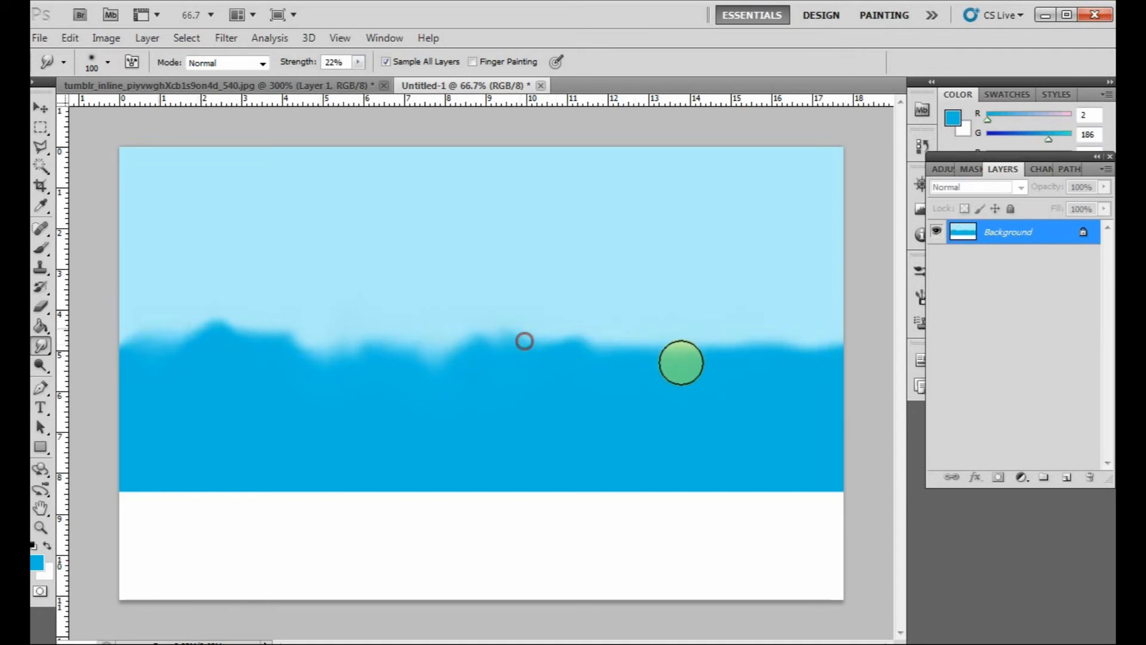
left_click(40, 106)
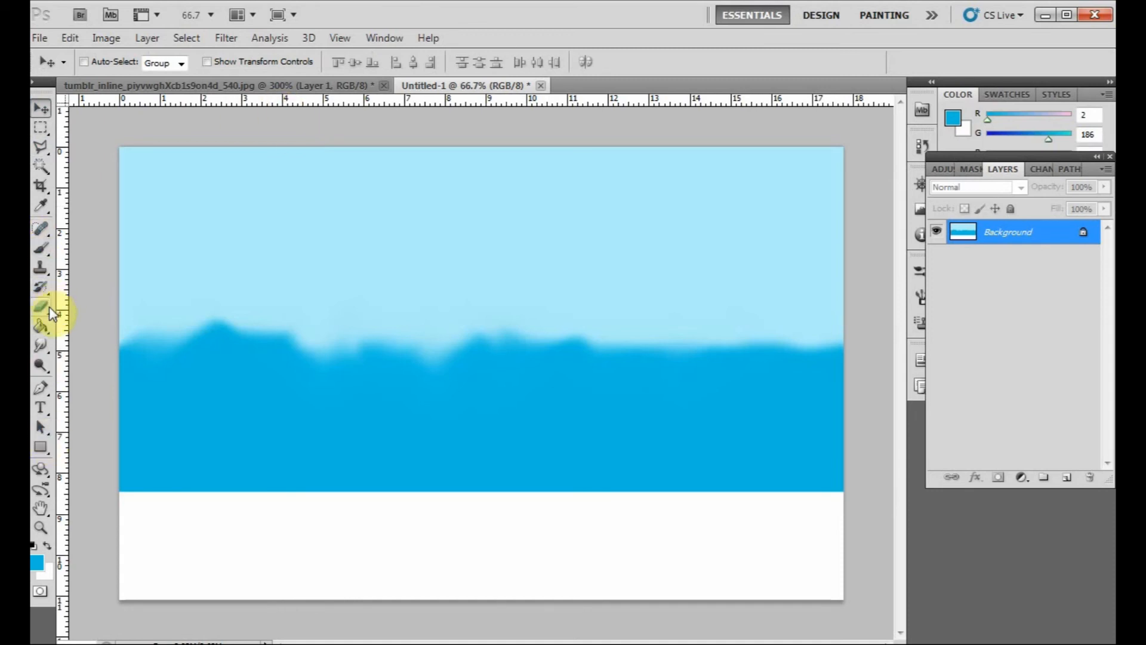
left_click(40, 327)
left_click(41, 345)
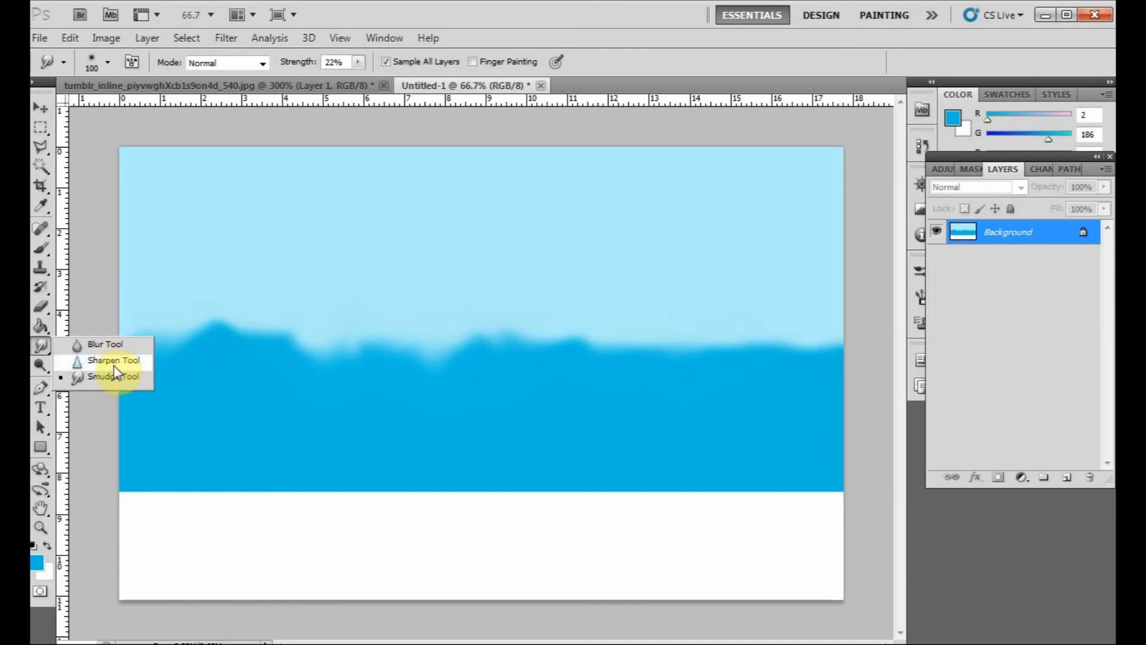
left_click(43, 109)
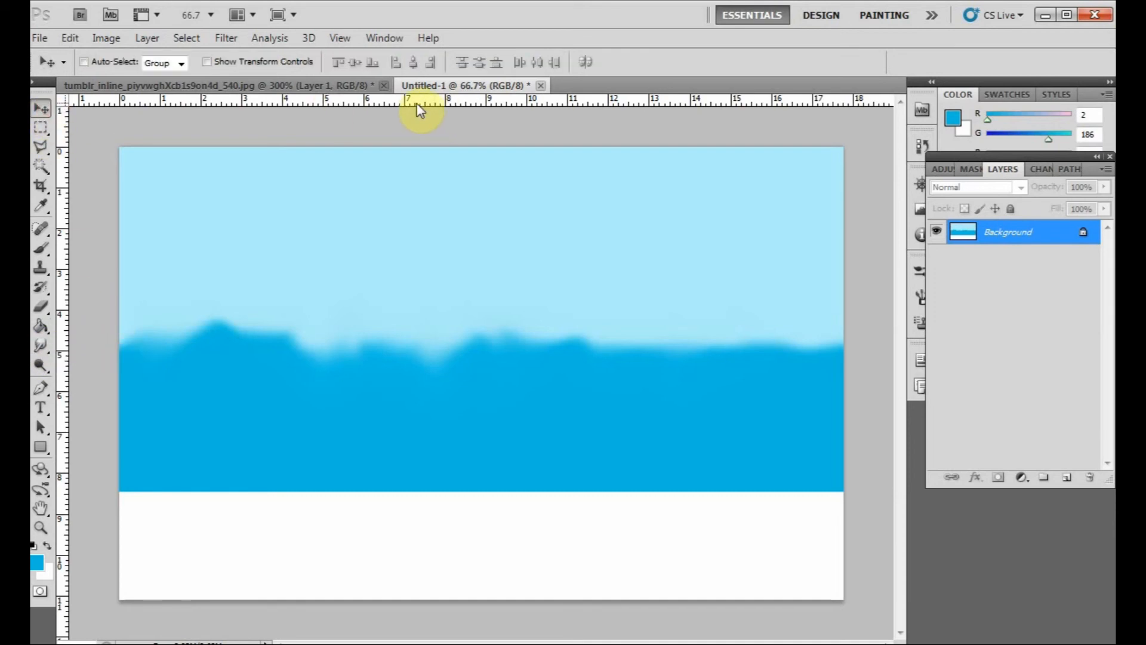
- Close both the portrait document and Untitled-1 without saving changes
left_click(345, 86)
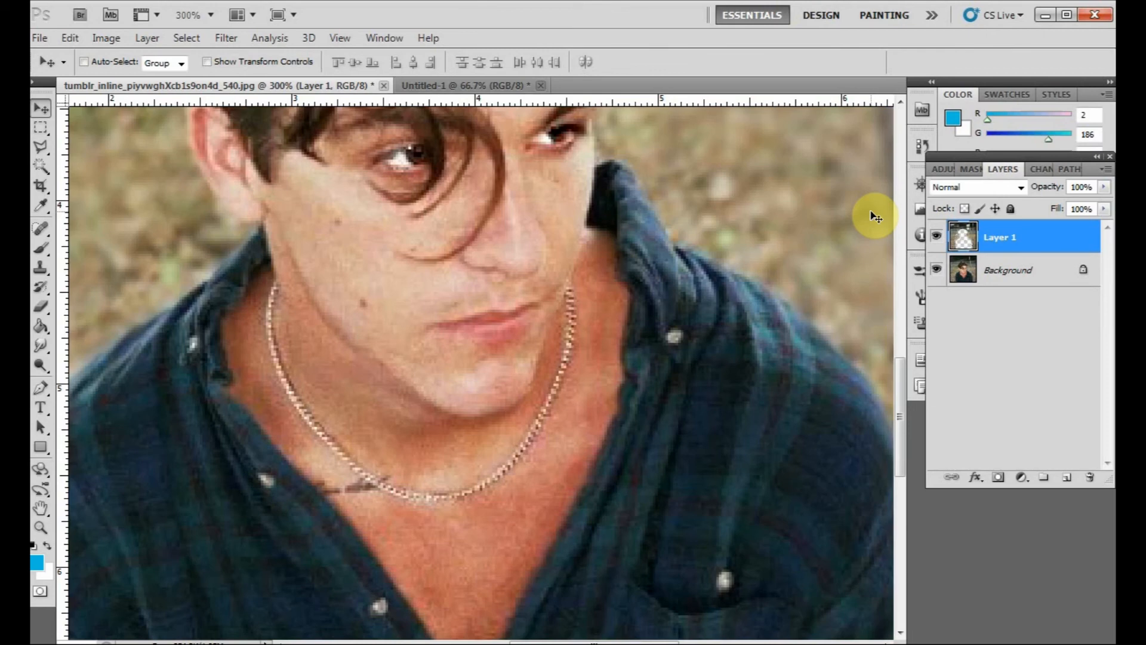
key("ctrl+minus")
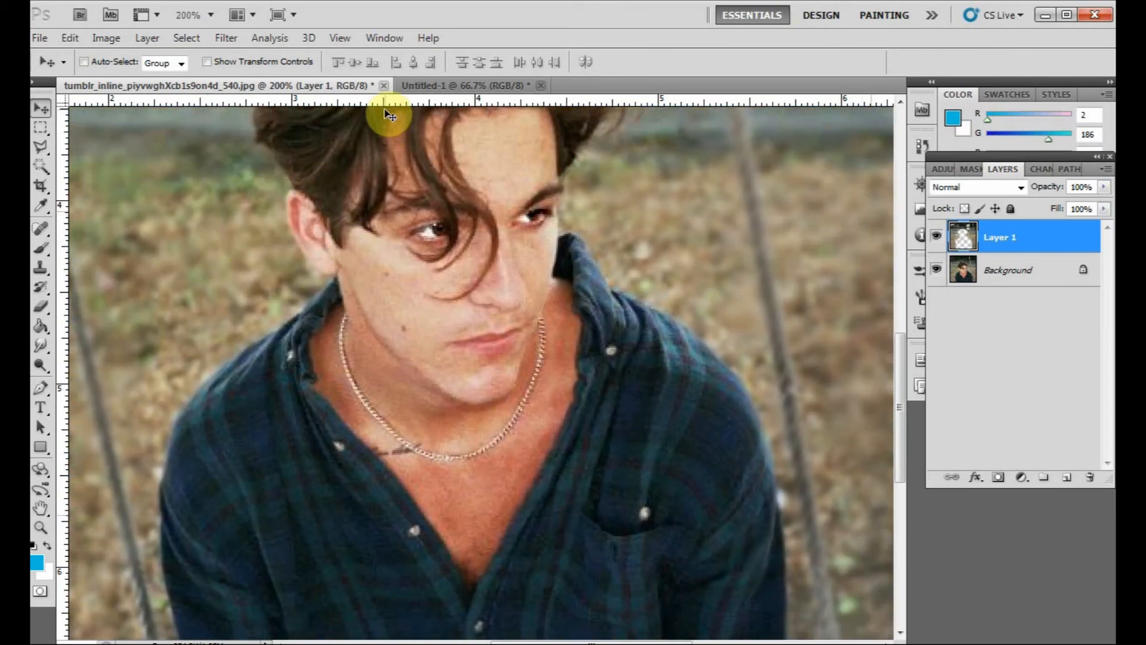
left_click(385, 86)
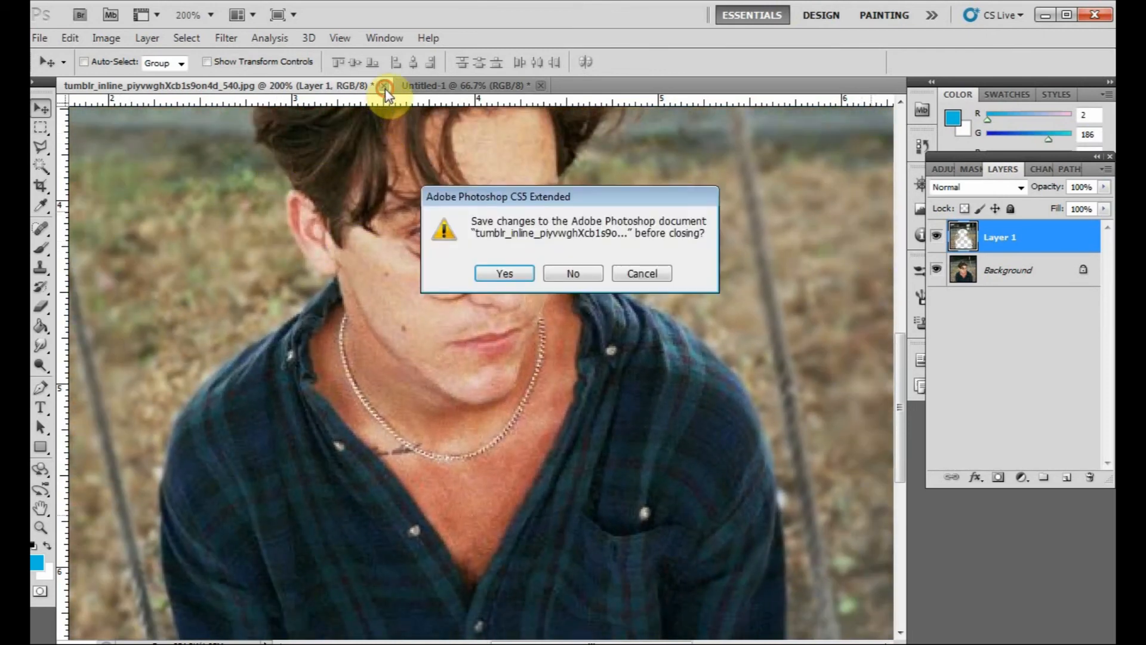
left_click(574, 273)
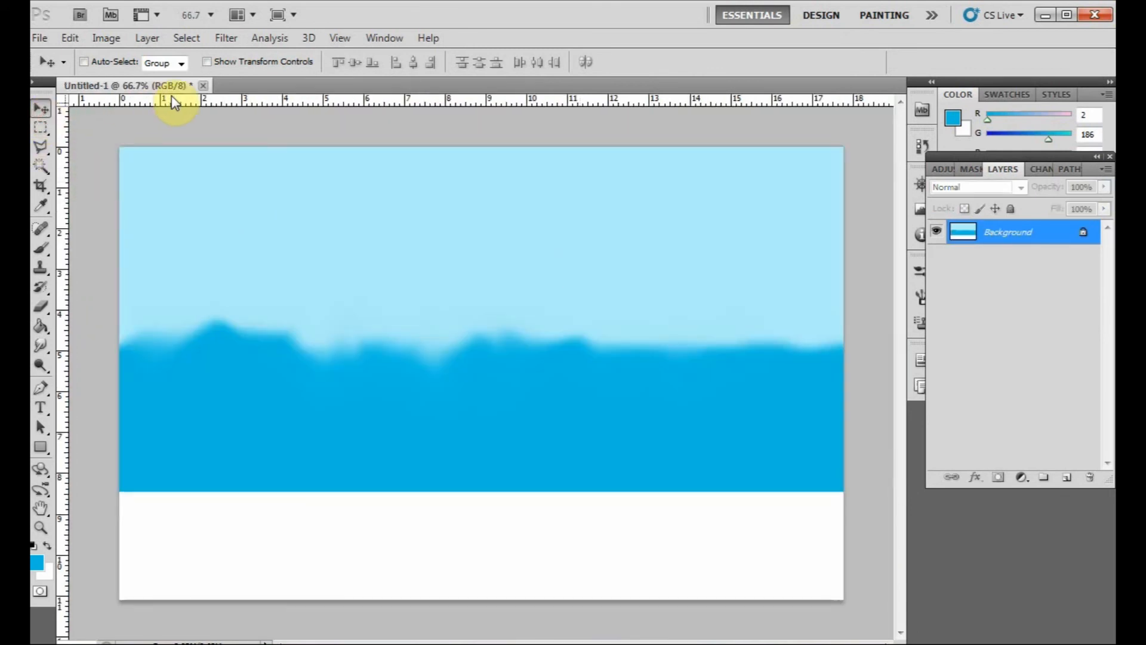
left_click(204, 86)
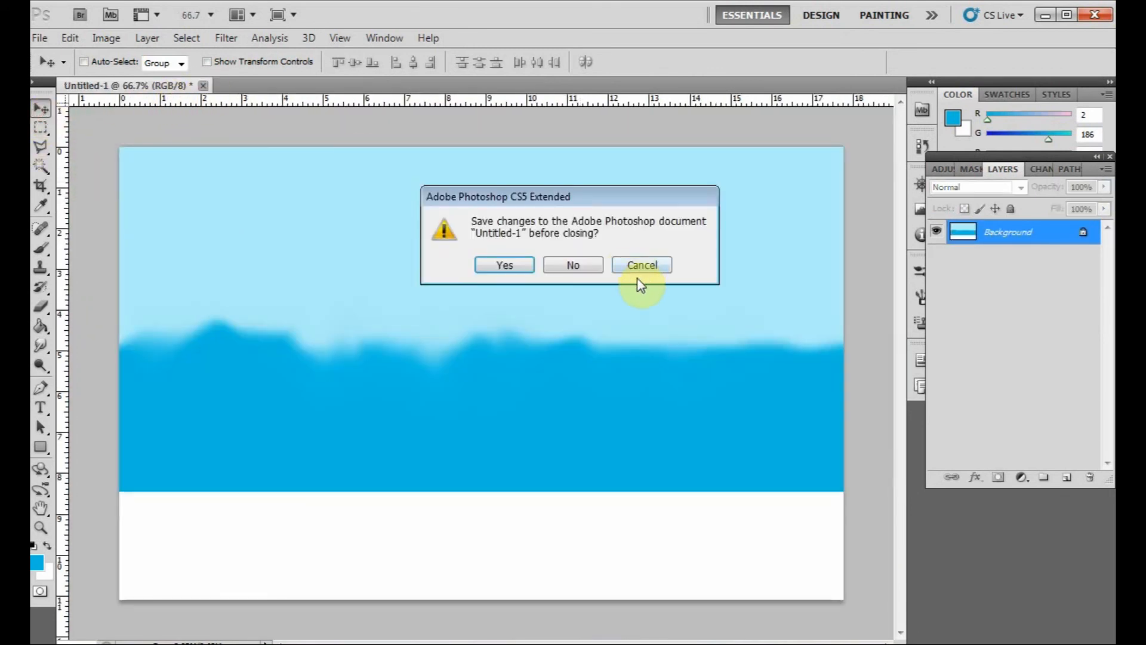
left_click(586, 270)
left_click(43, 348)
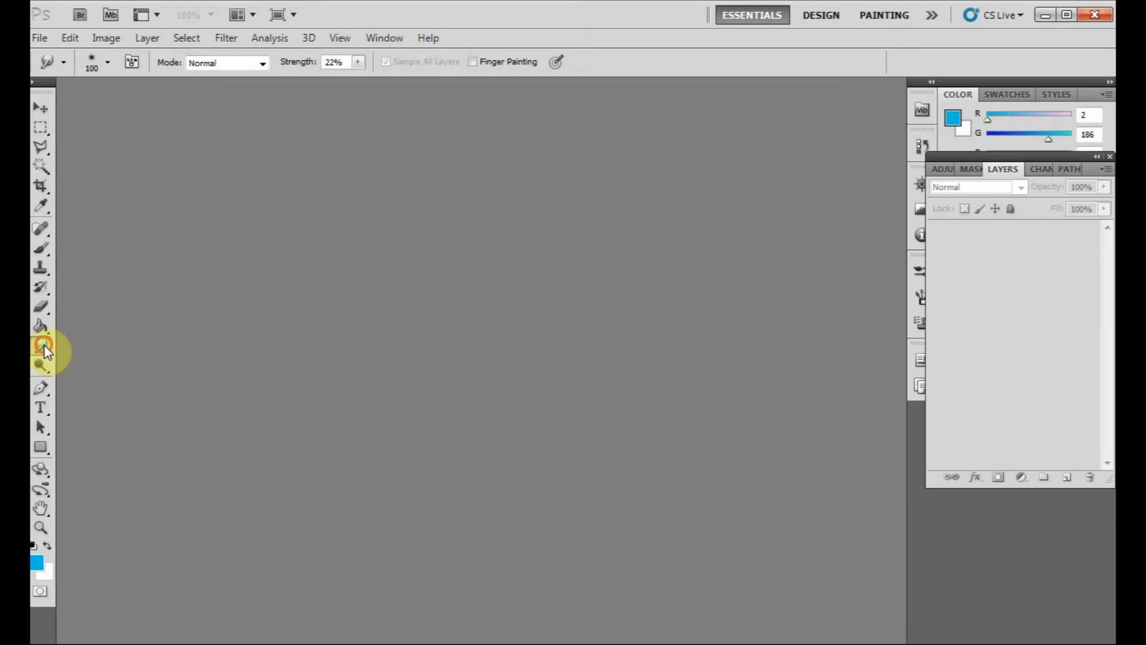
left_click(43, 348)
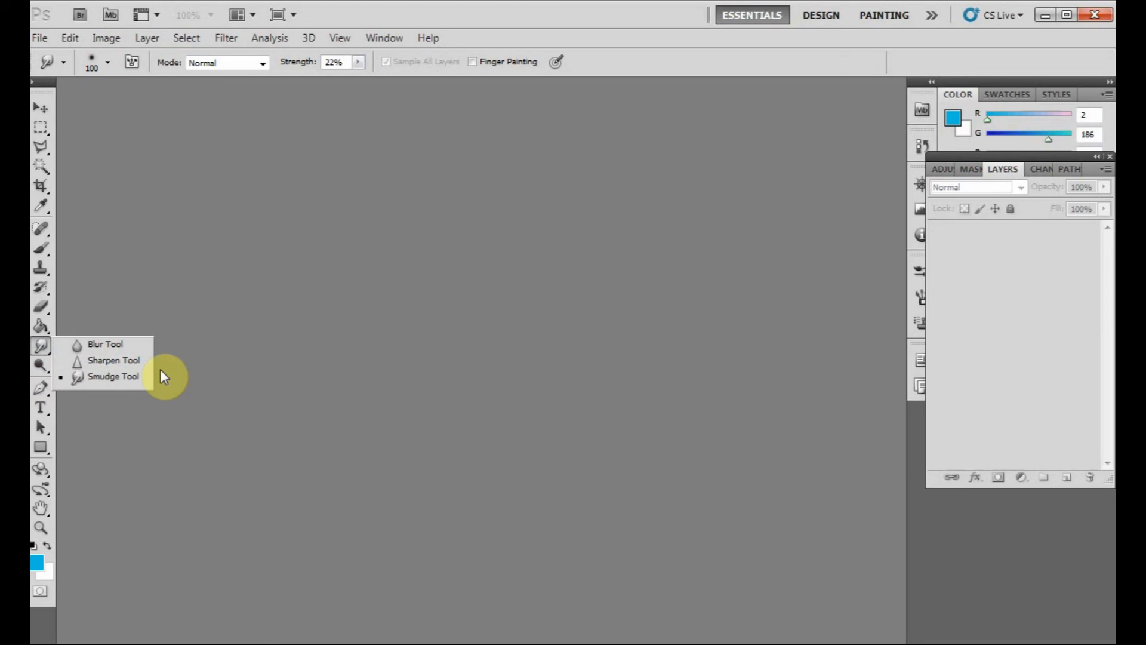
left_click(43, 108)
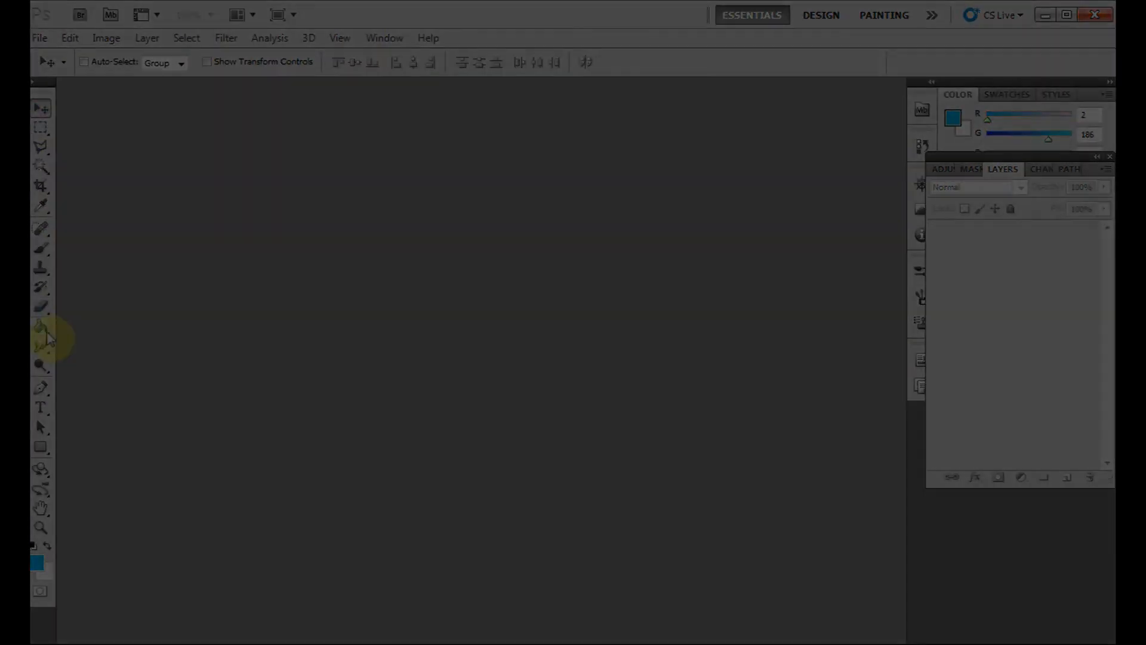